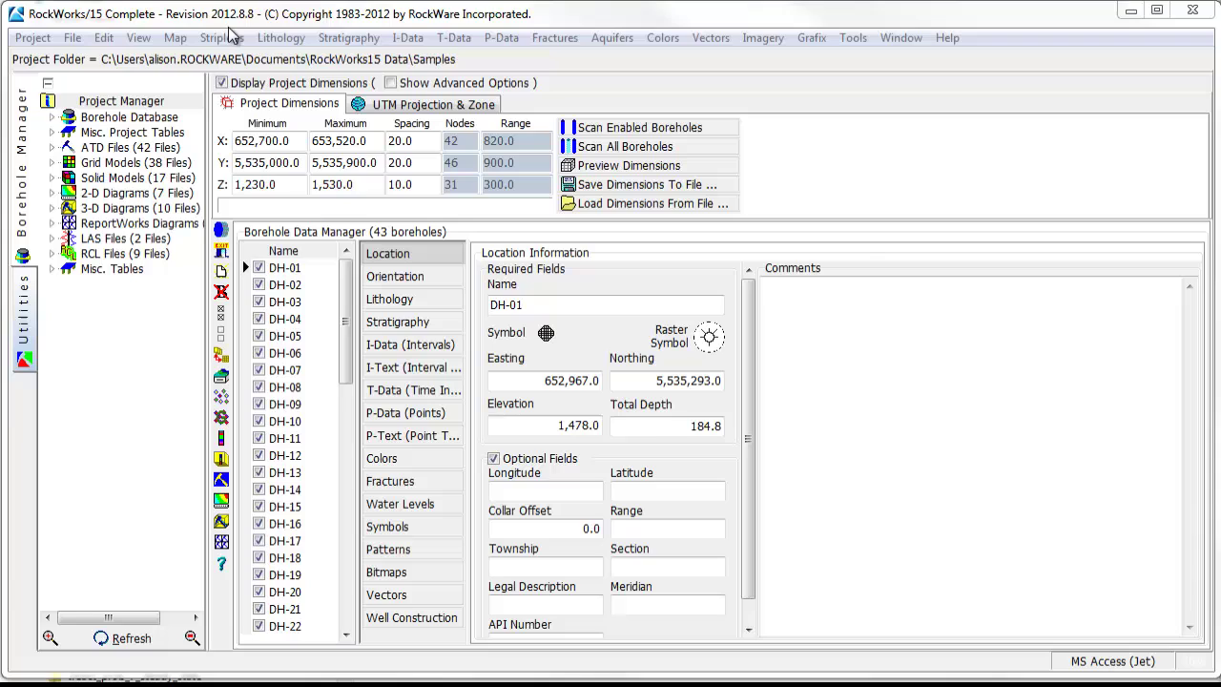
Step: Start a new Multi-Log 3D diagram from the Striplogs menu
click(222, 38)
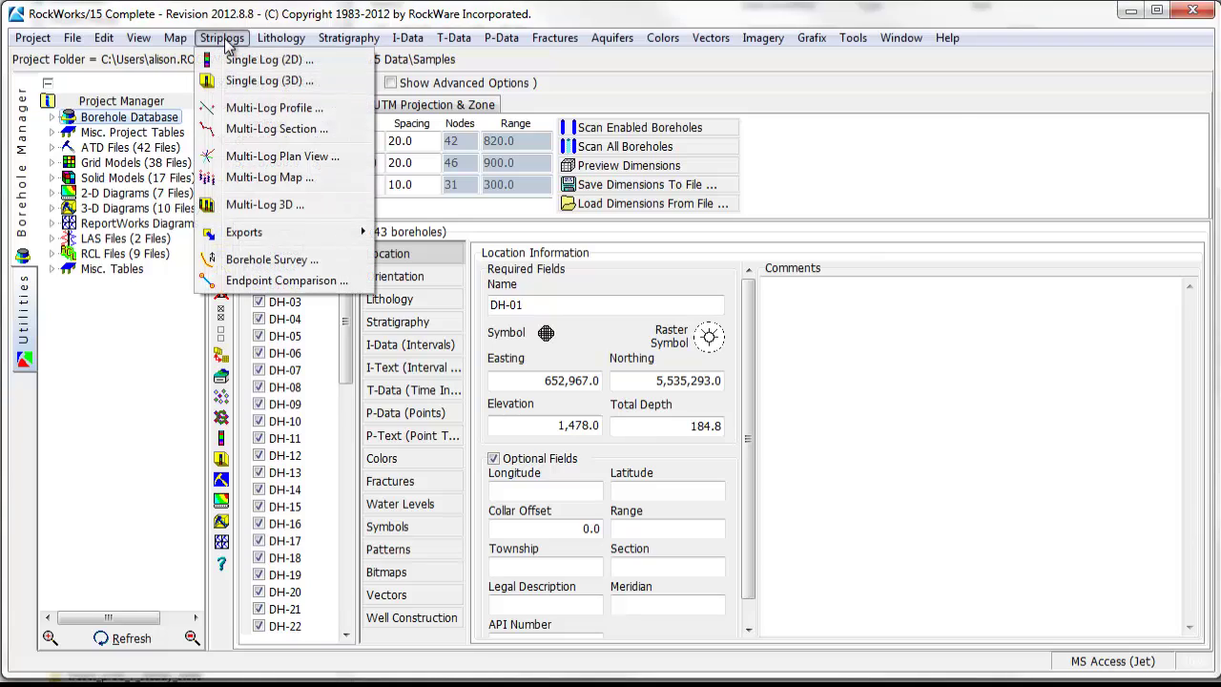
click(255, 210)
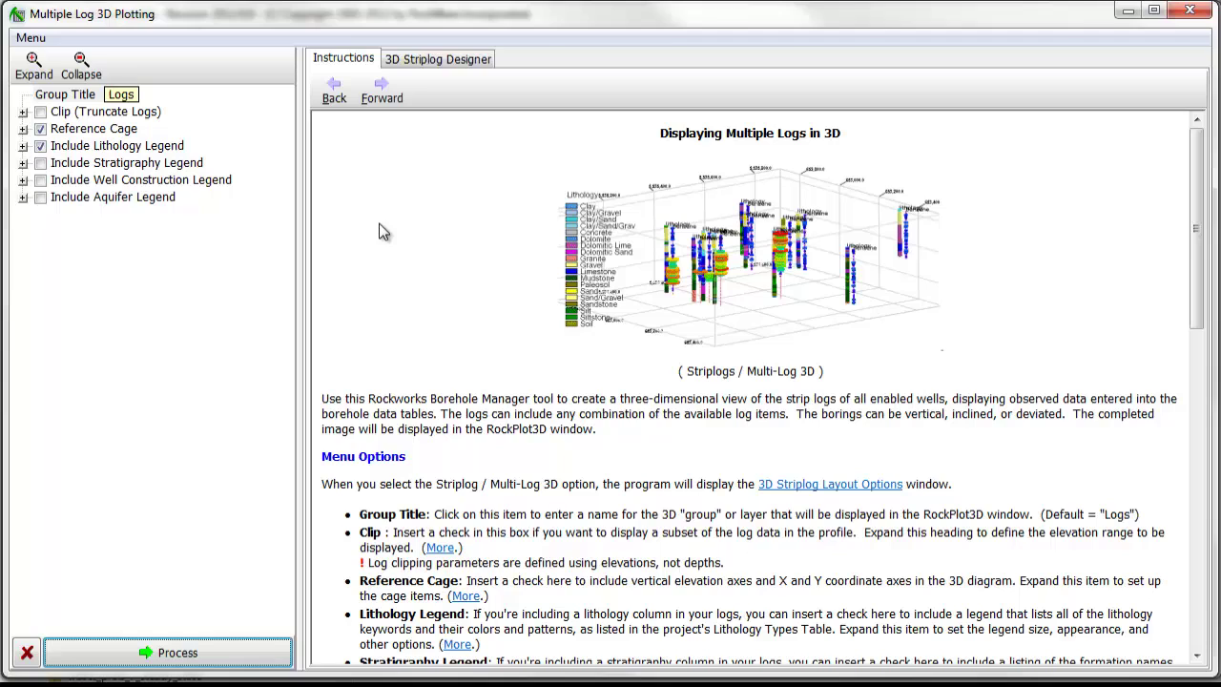
Step: In the 3D Striplog Designer, turn on Axis and Title and move the lithology column to 135 degrees
click(435, 60)
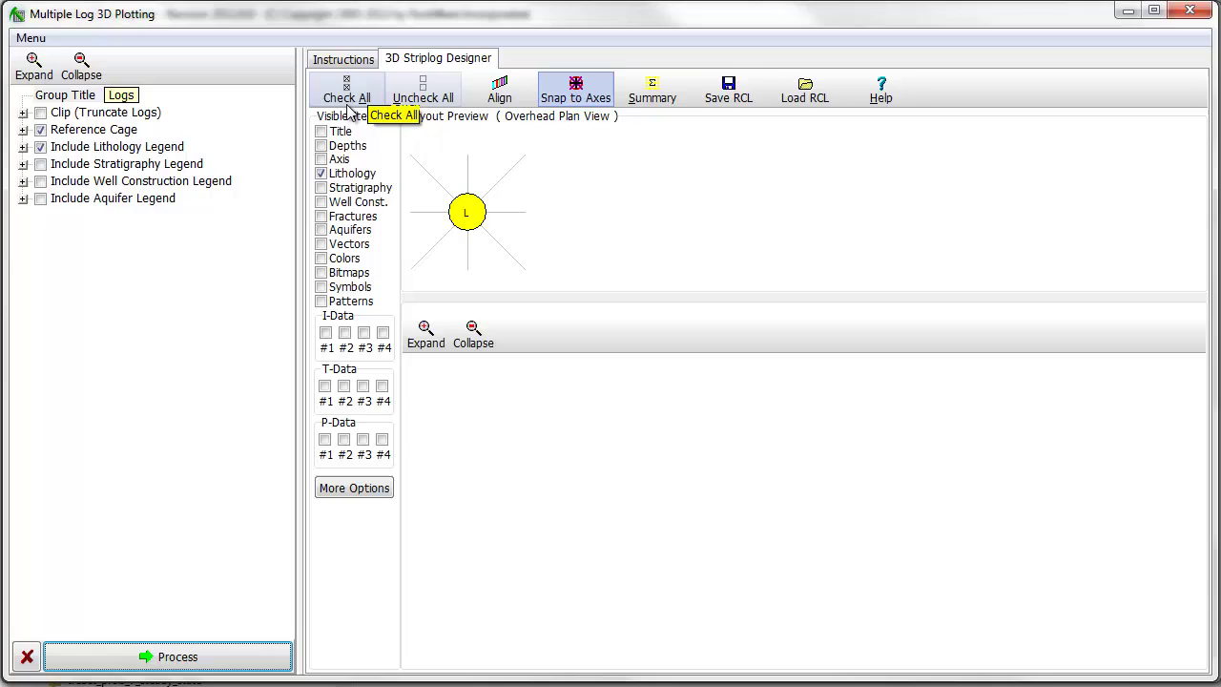
click(321, 159)
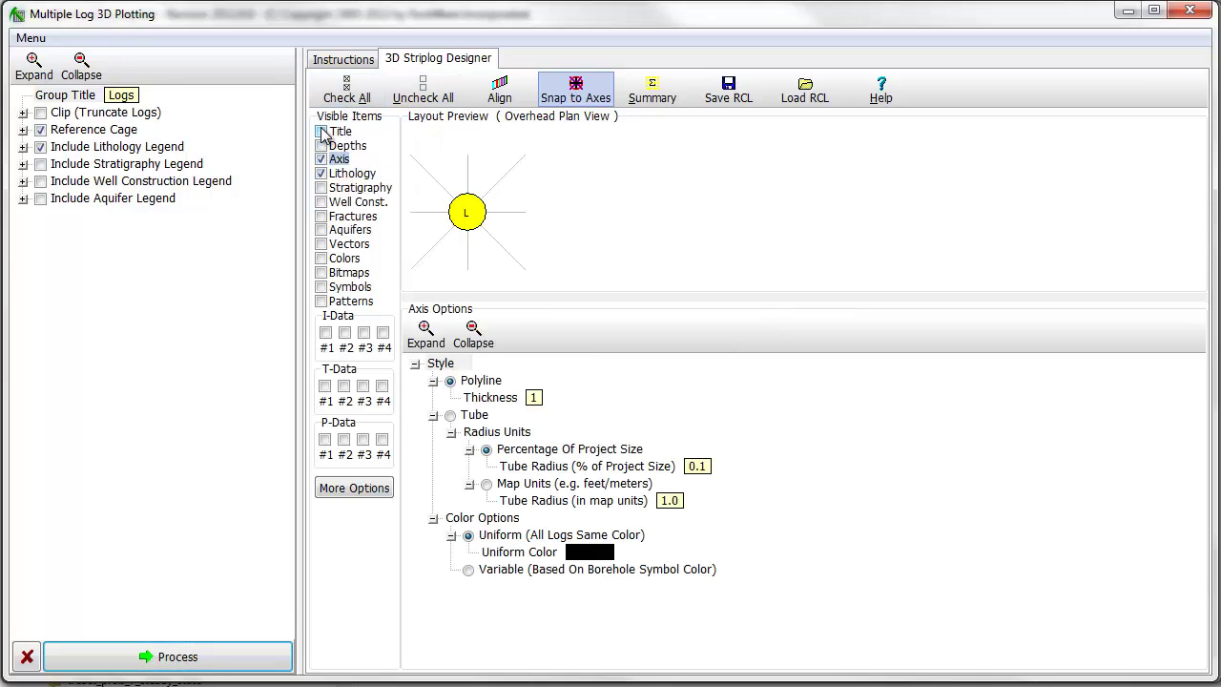
click(322, 132)
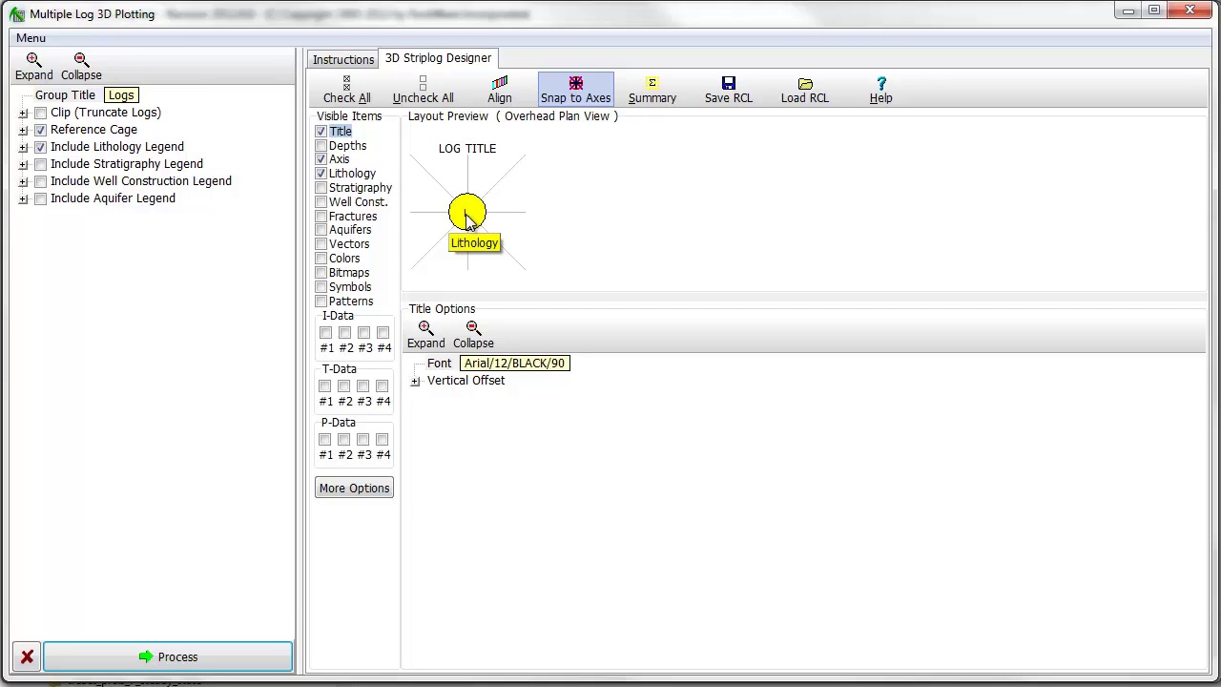
mouse_move(466, 217)
mouse_down()
mouse_move(508, 198)
mouse_move(471, 218)
mouse_up()
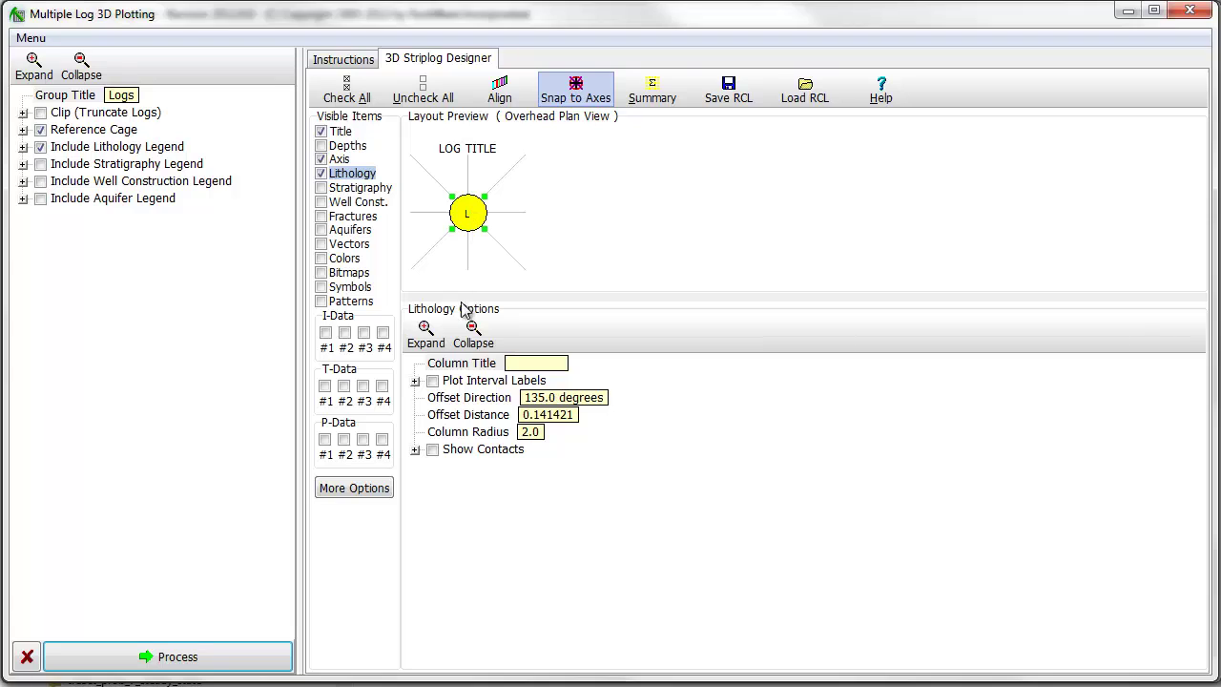
Step: Set the lithology column radius to 1.0 and its offset distance to 0
click(467, 431)
text(1.0)
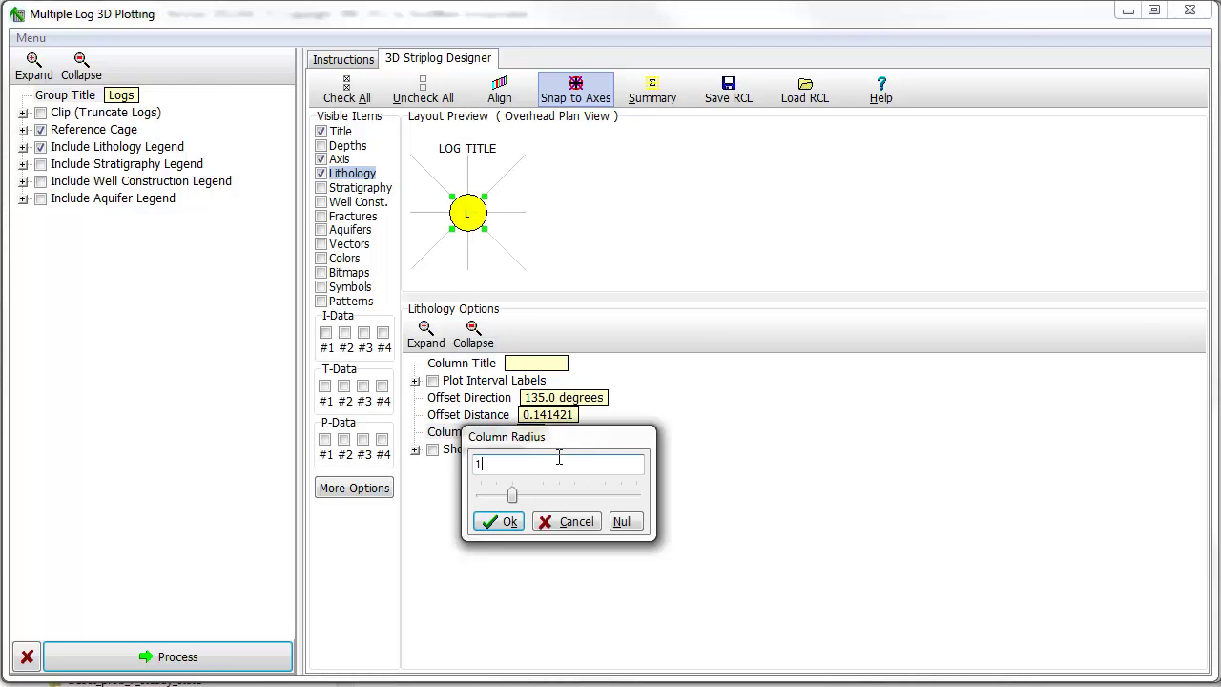
click(511, 521)
click(482, 415)
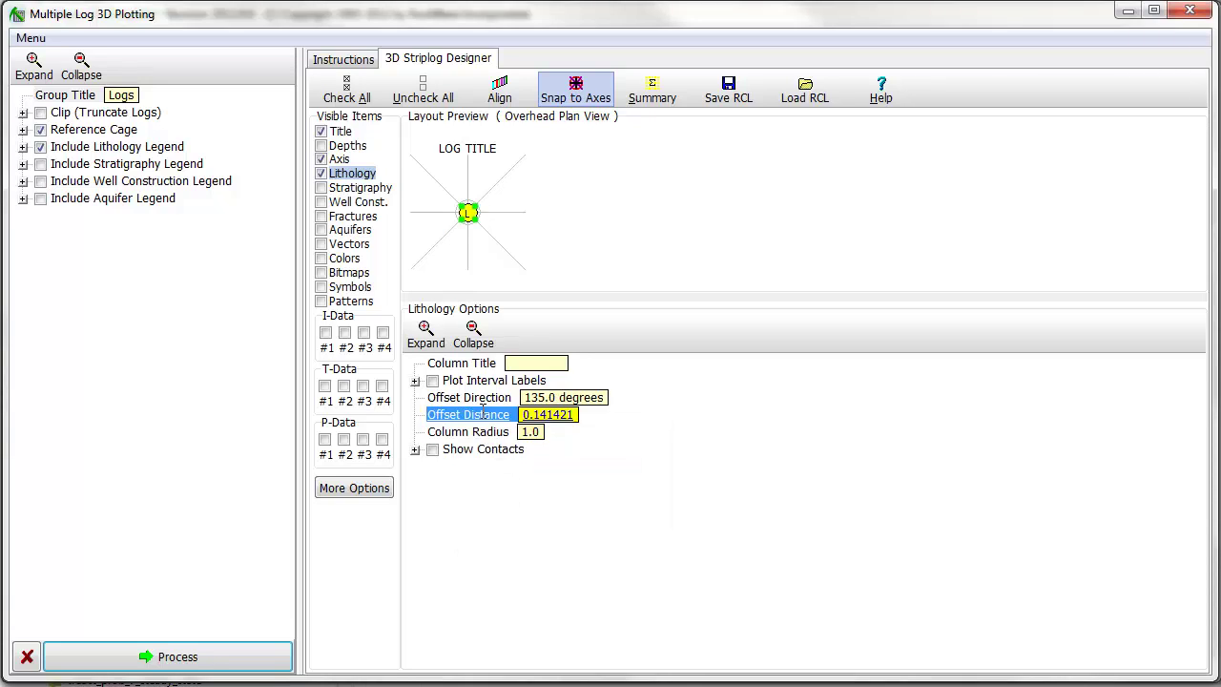
text(0)
click(515, 501)
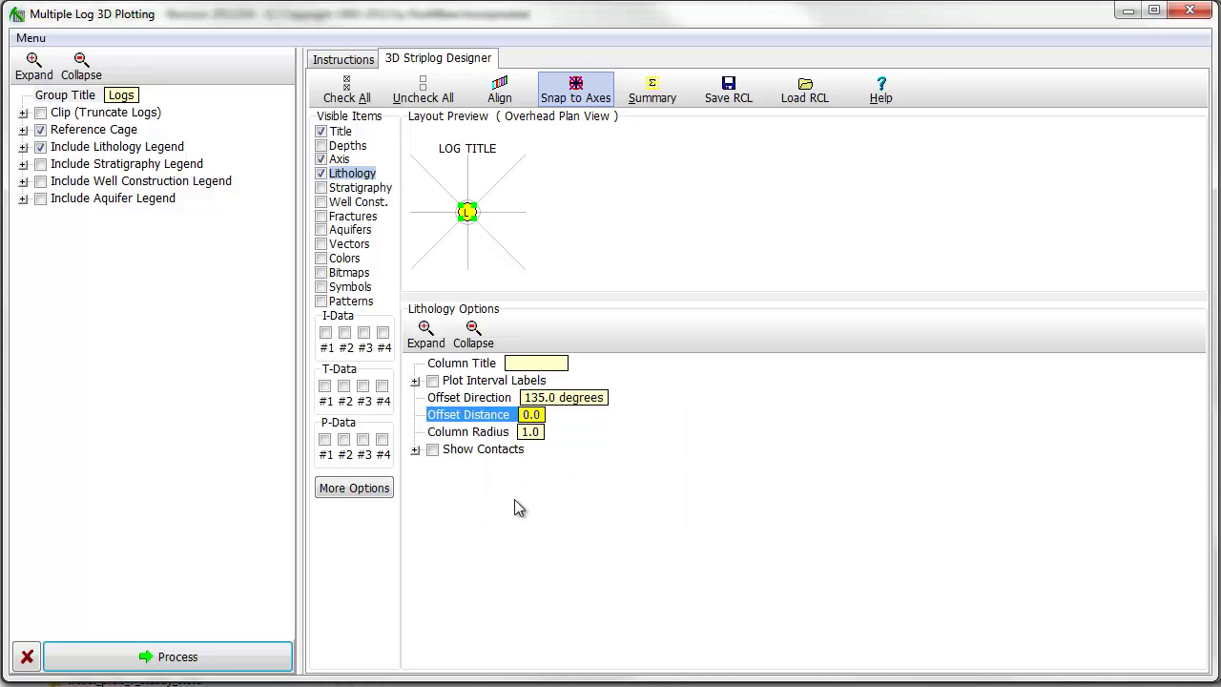
Step: Add Aquifers to the layout, filtering water levels to exactly 2/14/2007
click(322, 230)
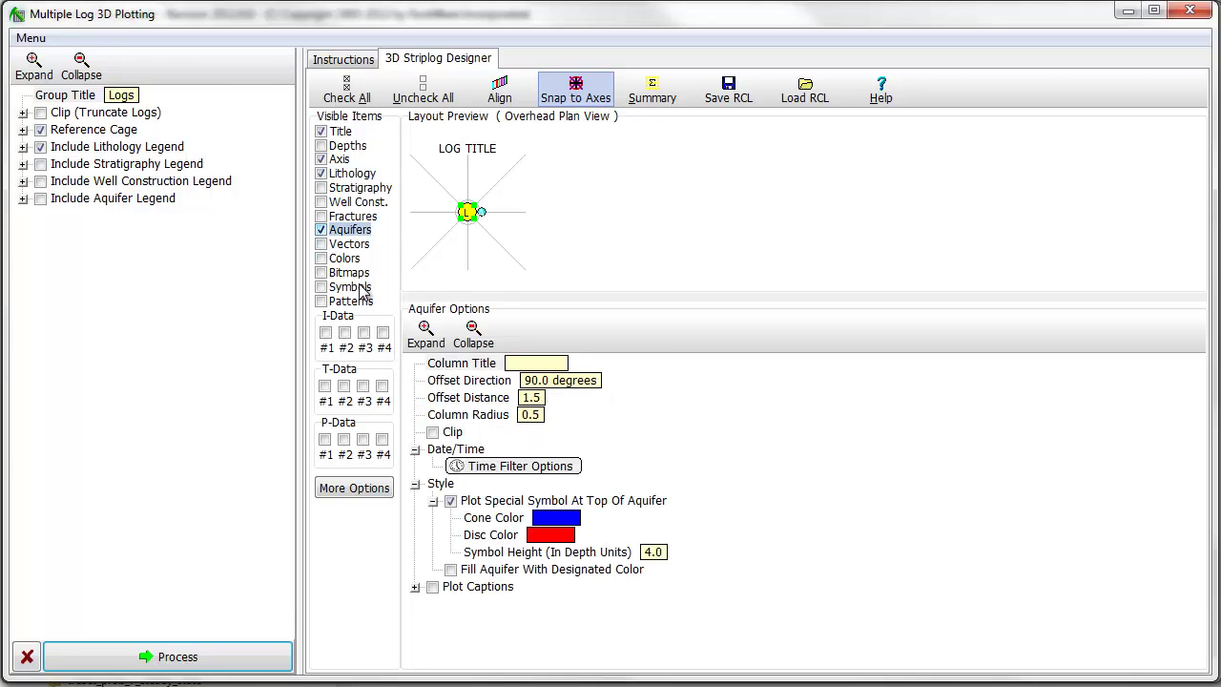
click(500, 466)
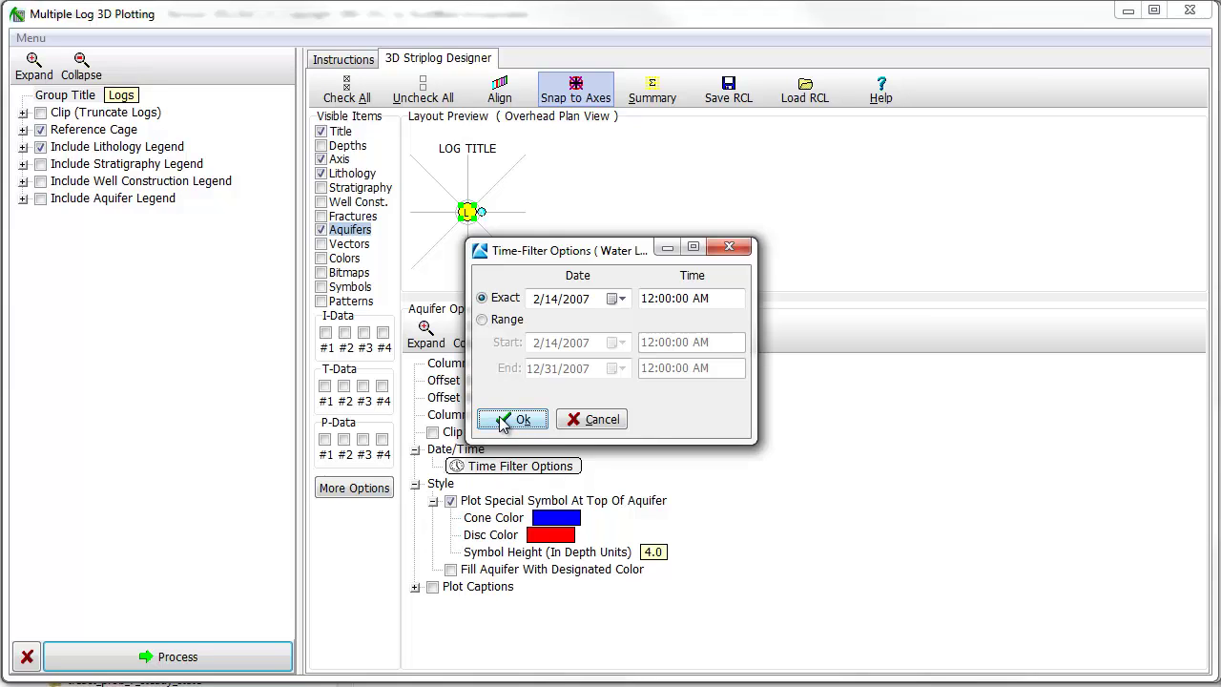
click(505, 420)
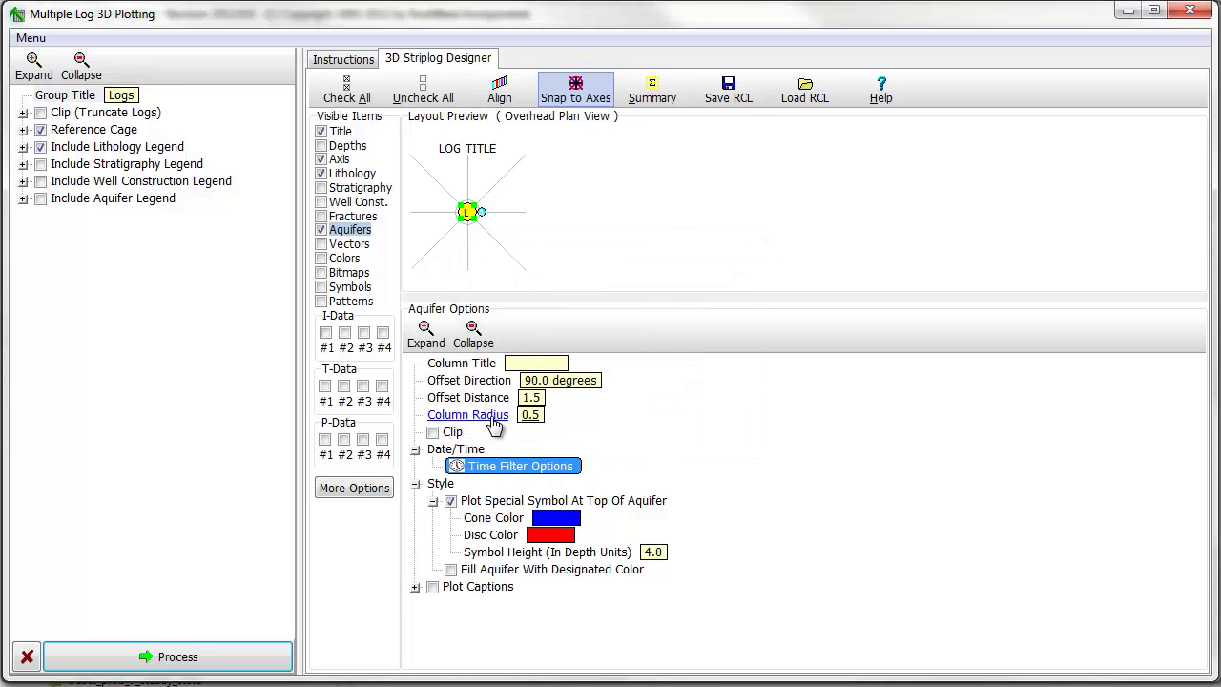
Step: Process the multi-log diagram, then zoom and tilt the 3D view to inspect the boreholes
click(224, 656)
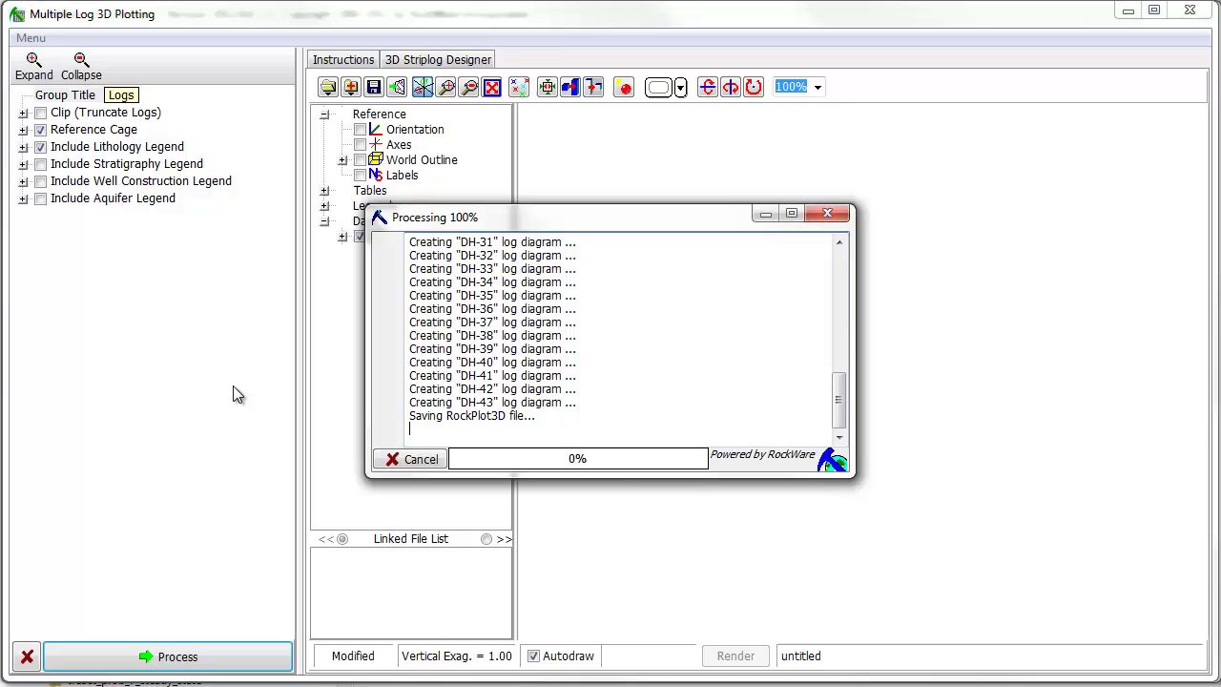
scroll(882, 460, up, 5)
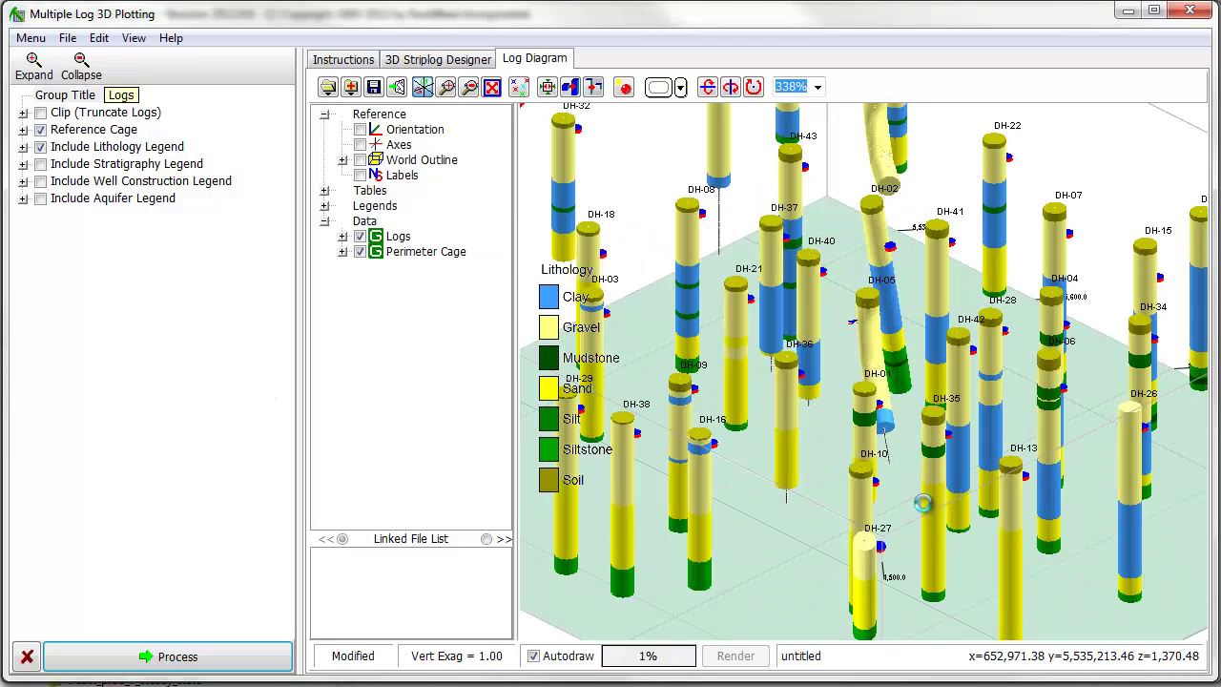
drag(923, 507, 888, 481)
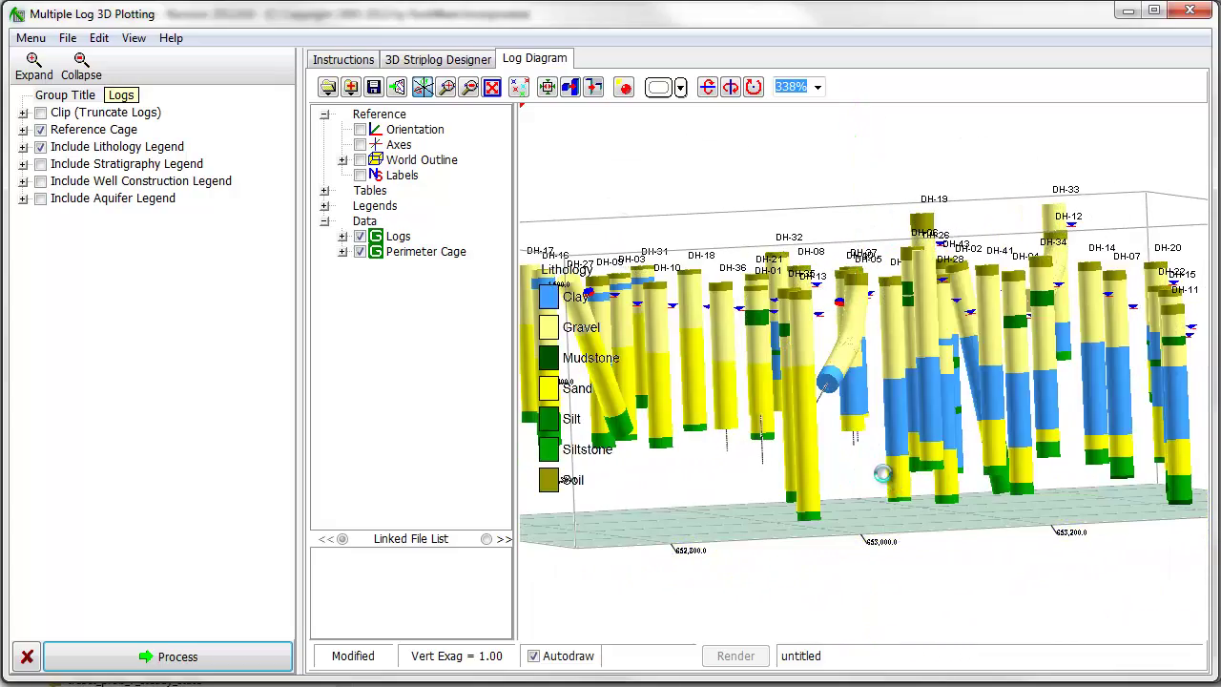
scroll(885, 482, up, 3)
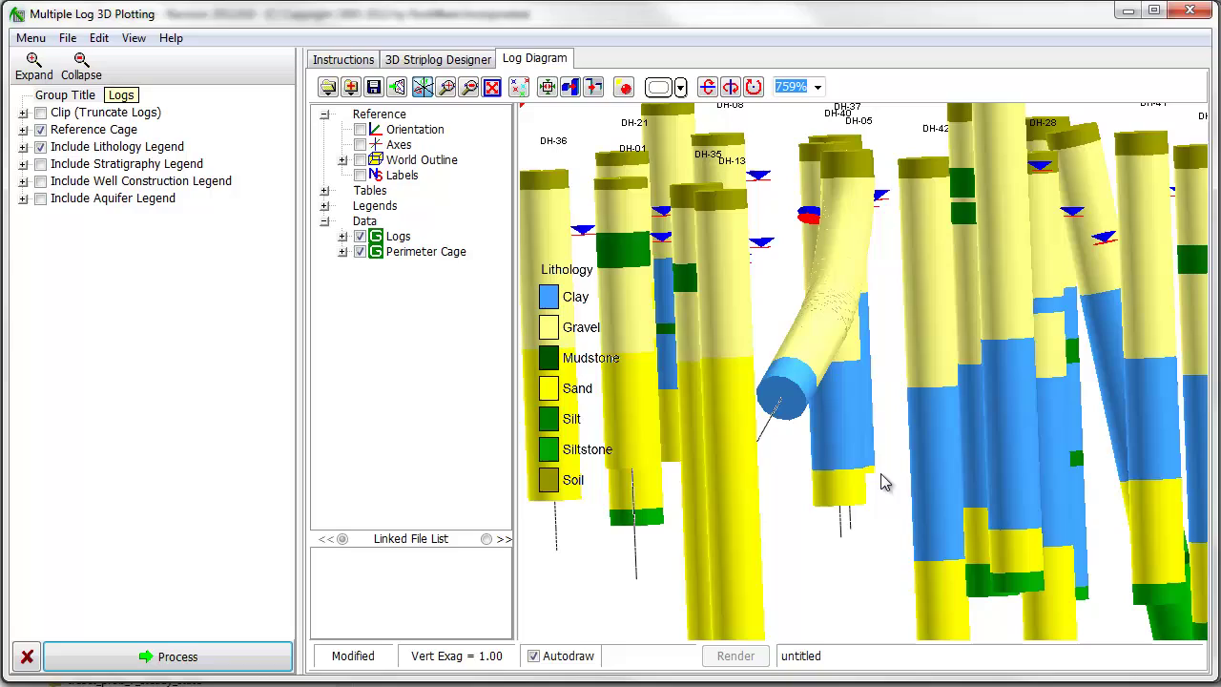
scroll(885, 482, down, 1)
scroll(880, 474, down, 2)
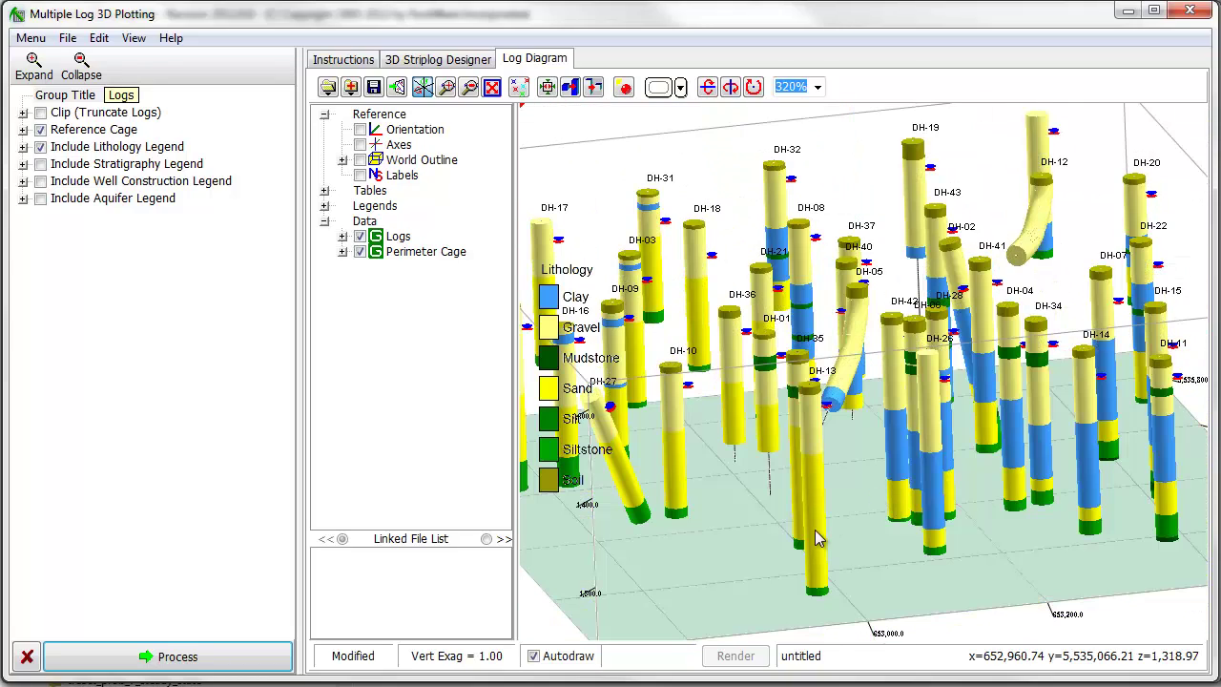
Step: Reduce the lithology column radius to 0.5 in the 3D Striplog Designer
click(454, 65)
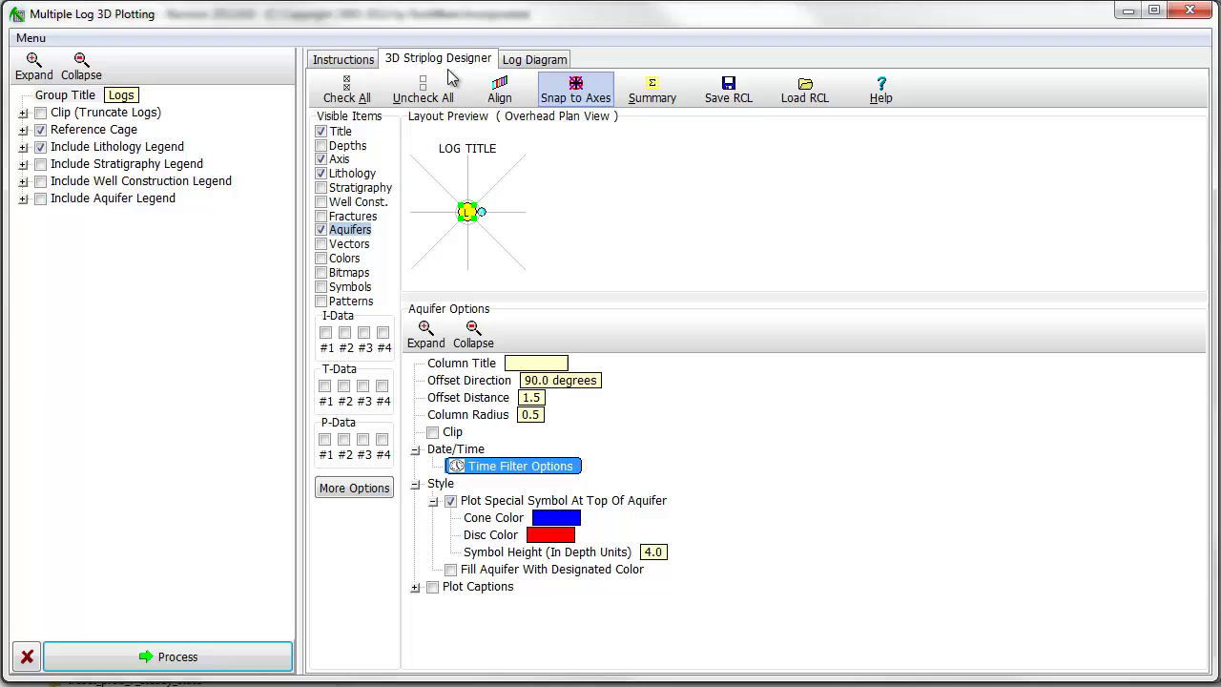
click(466, 212)
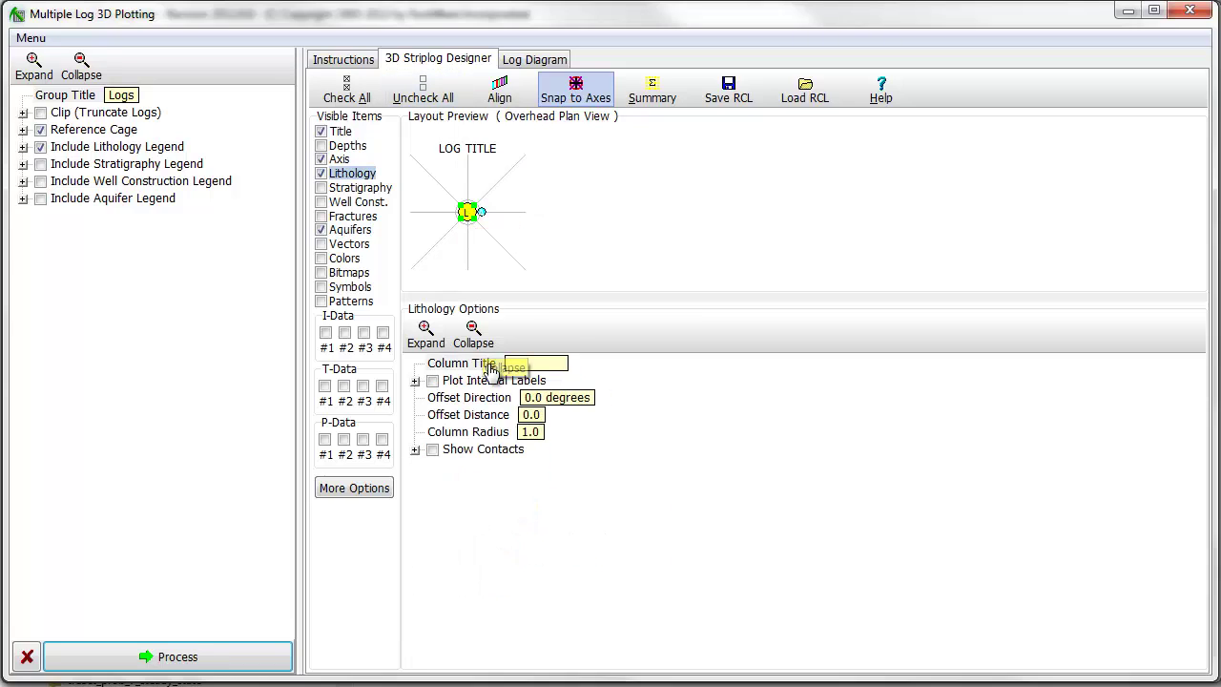
click(484, 435)
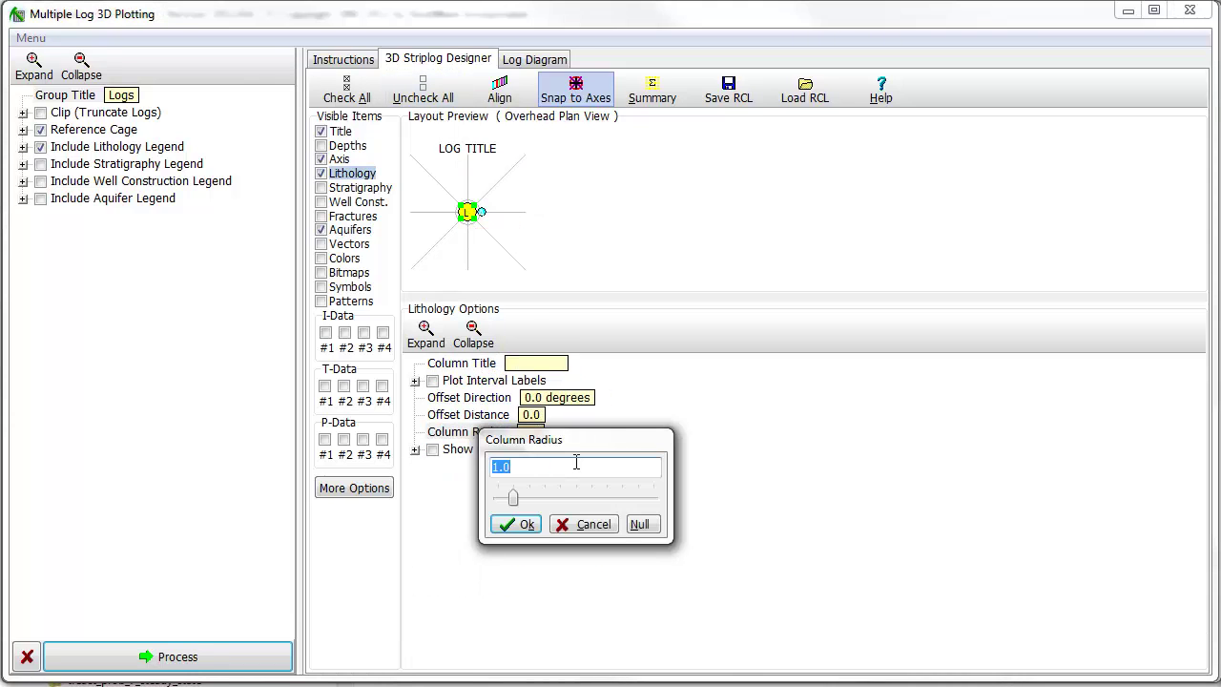
text(0.5)
click(513, 526)
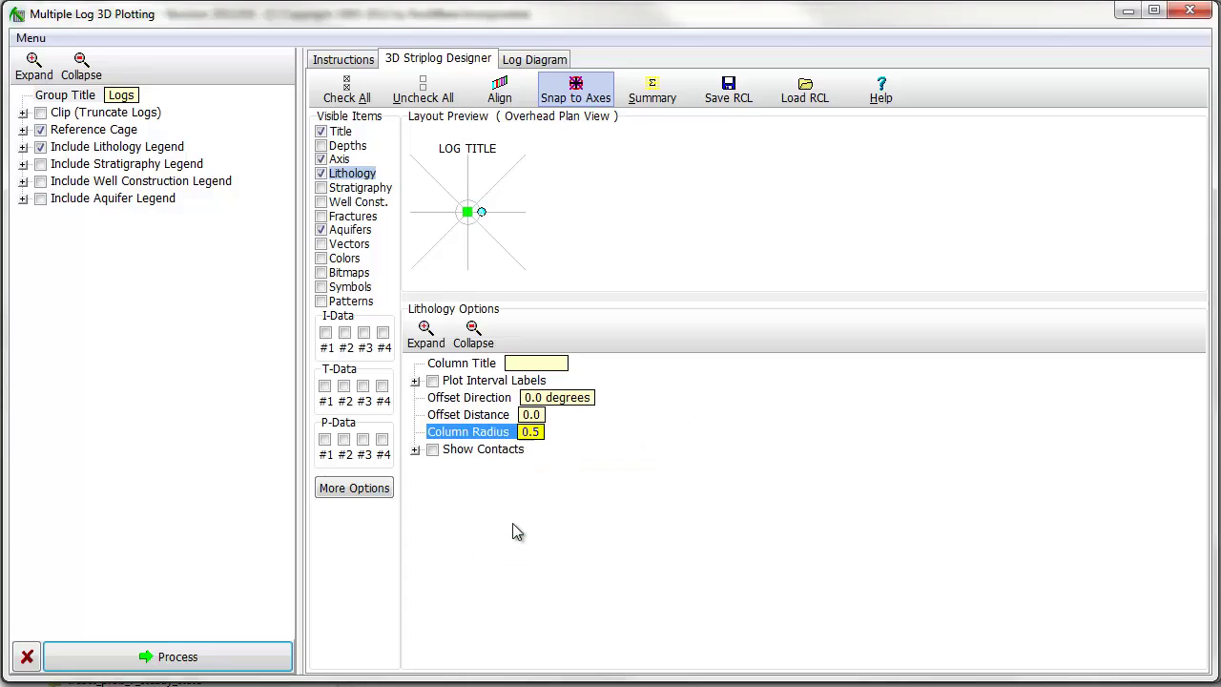
Step: Set the aquifer offset distance to 1.0
click(349, 230)
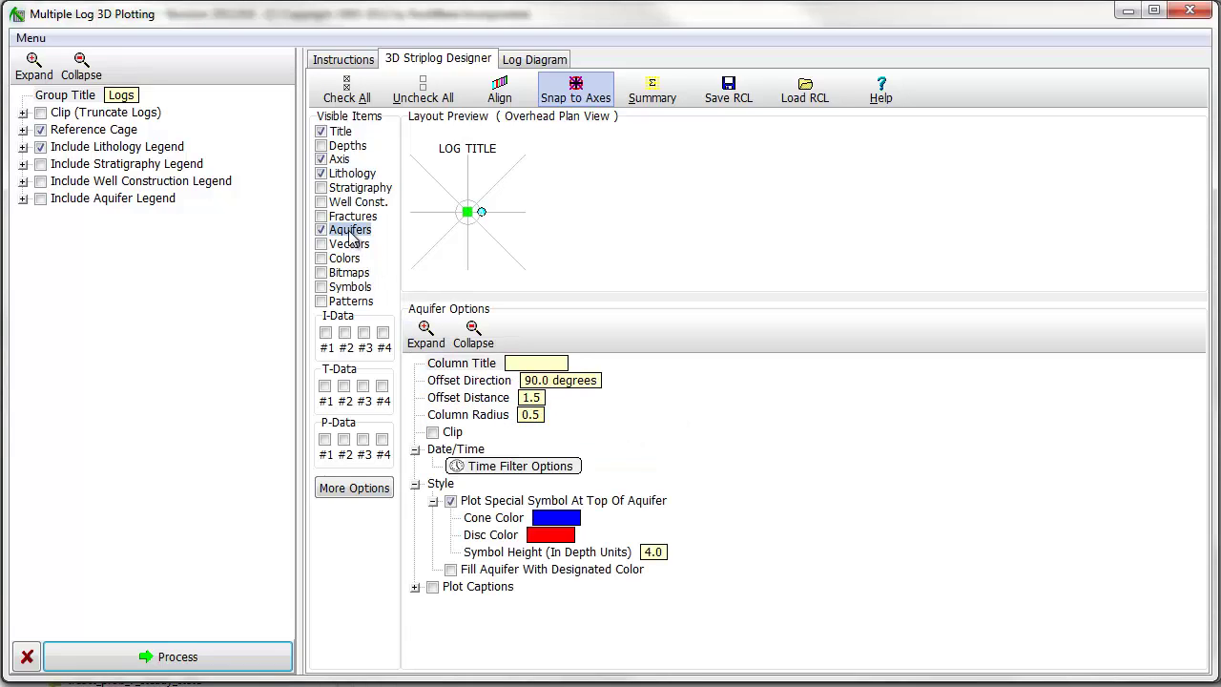
click(472, 398)
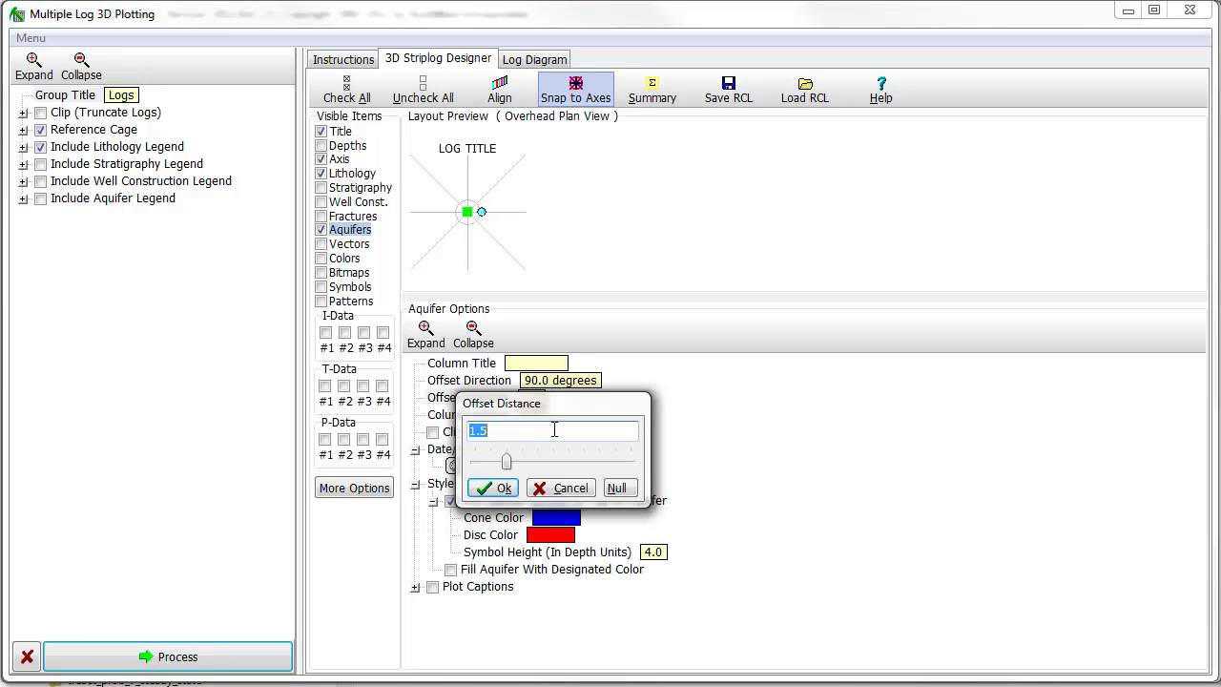
text(1.0)
click(494, 487)
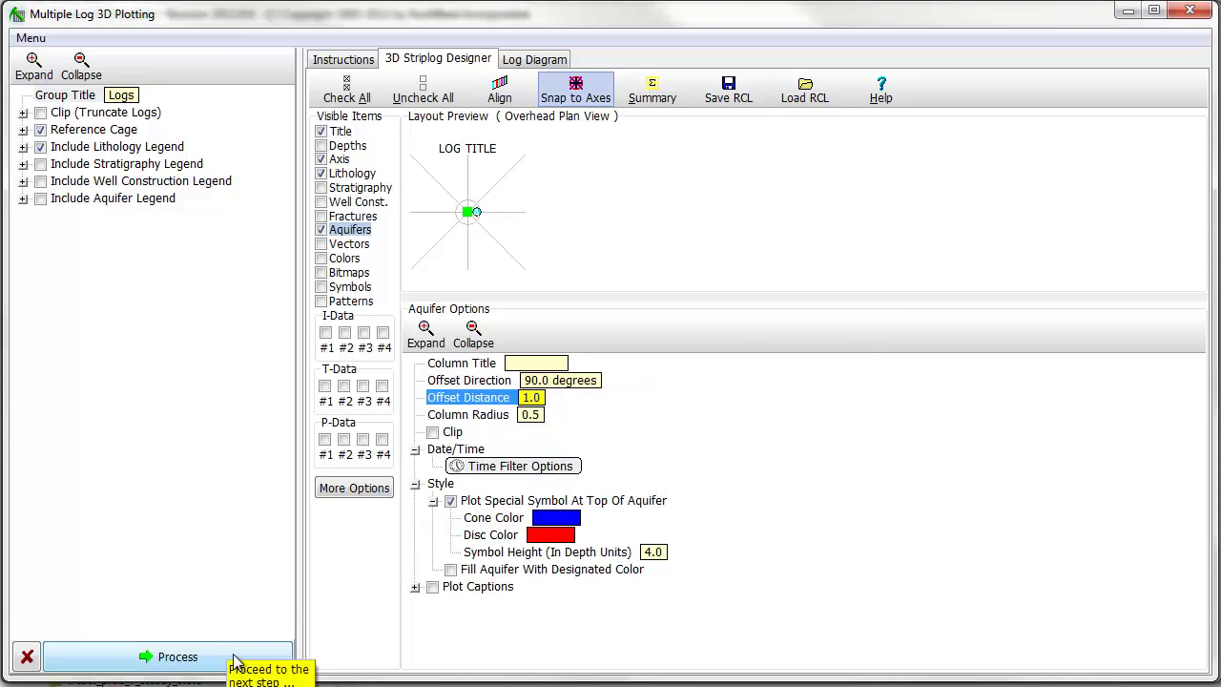
Step: Reprocess the diagram with 0.5 radius columns and 1.0 aquifer offset, zooming to check it
click(234, 659)
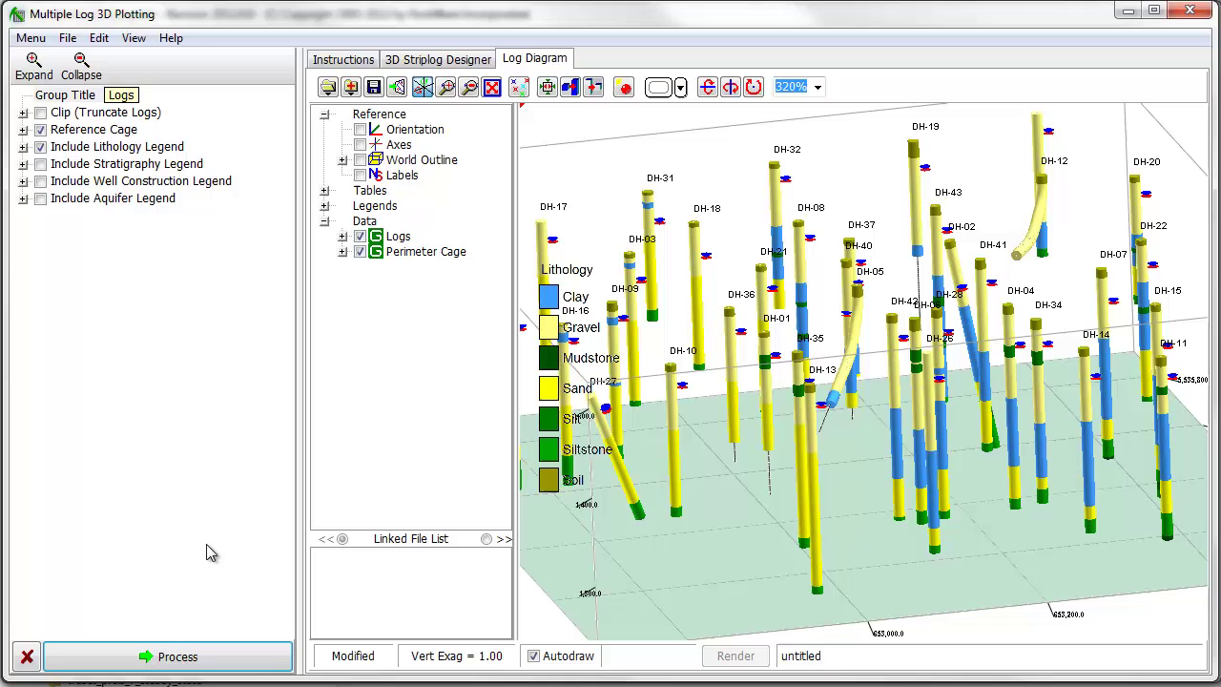
scroll(838, 525, up, 4)
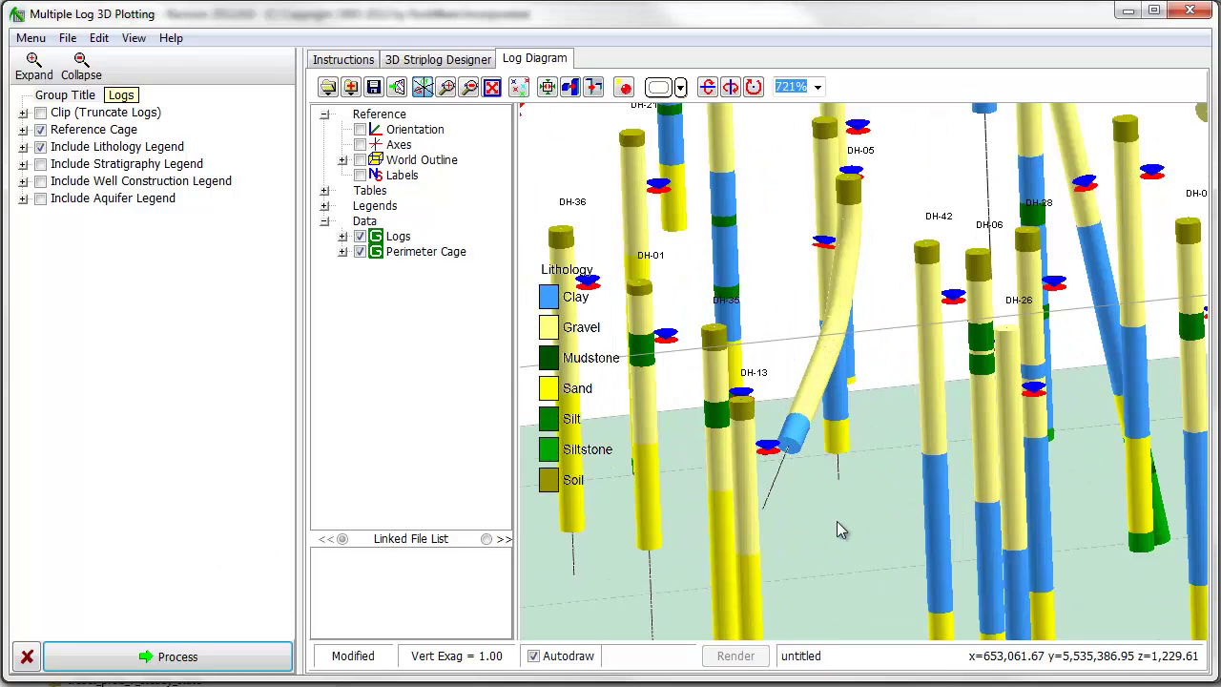
scroll(836, 520, down, 4)
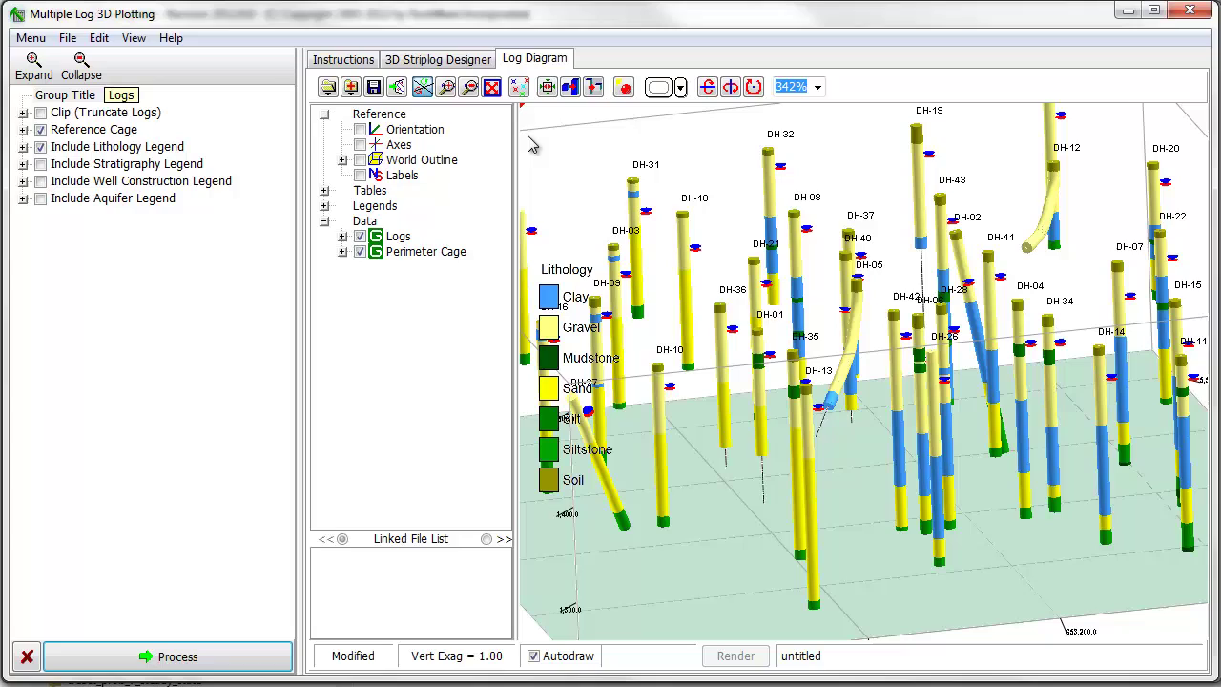
Step: Replace the Aquifers and Lithology columns with the I-Data #1 Benzene Soil track
click(439, 61)
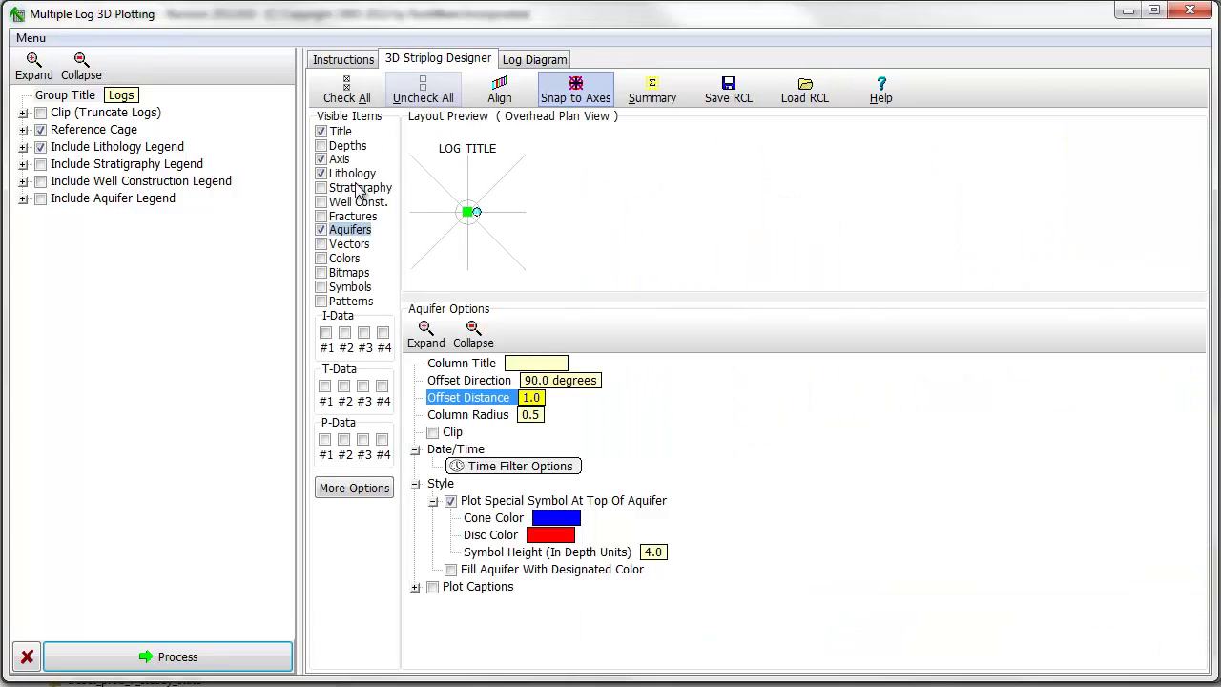
click(321, 230)
click(321, 178)
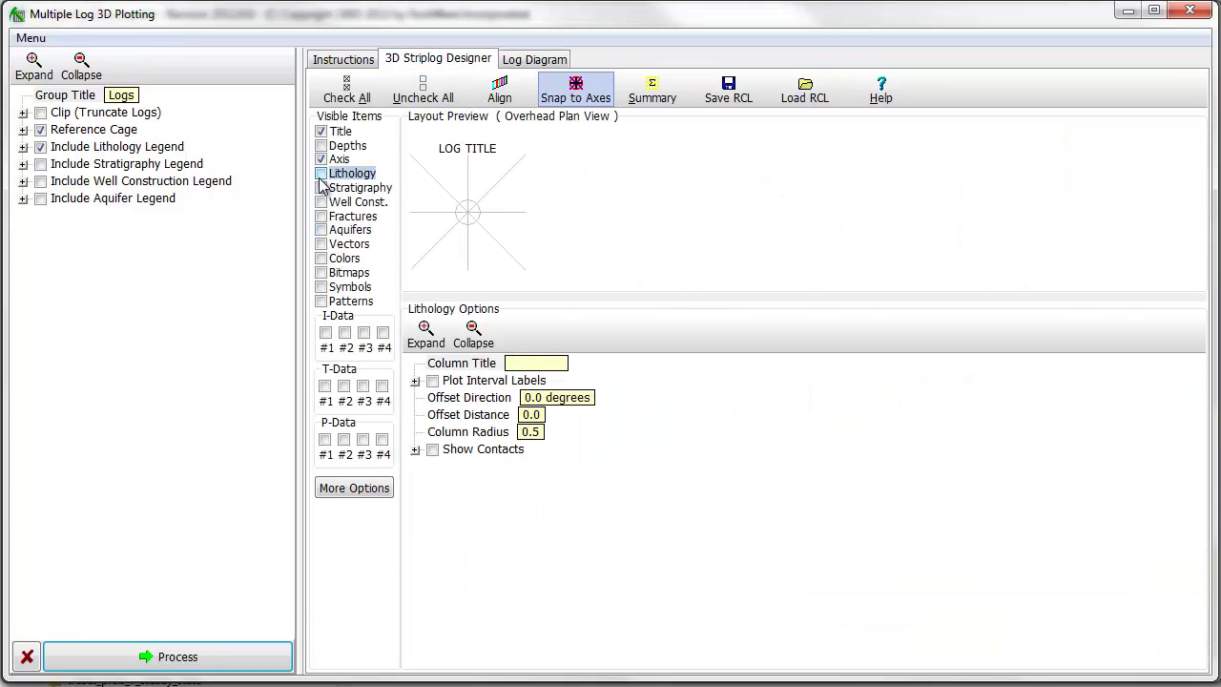
click(325, 332)
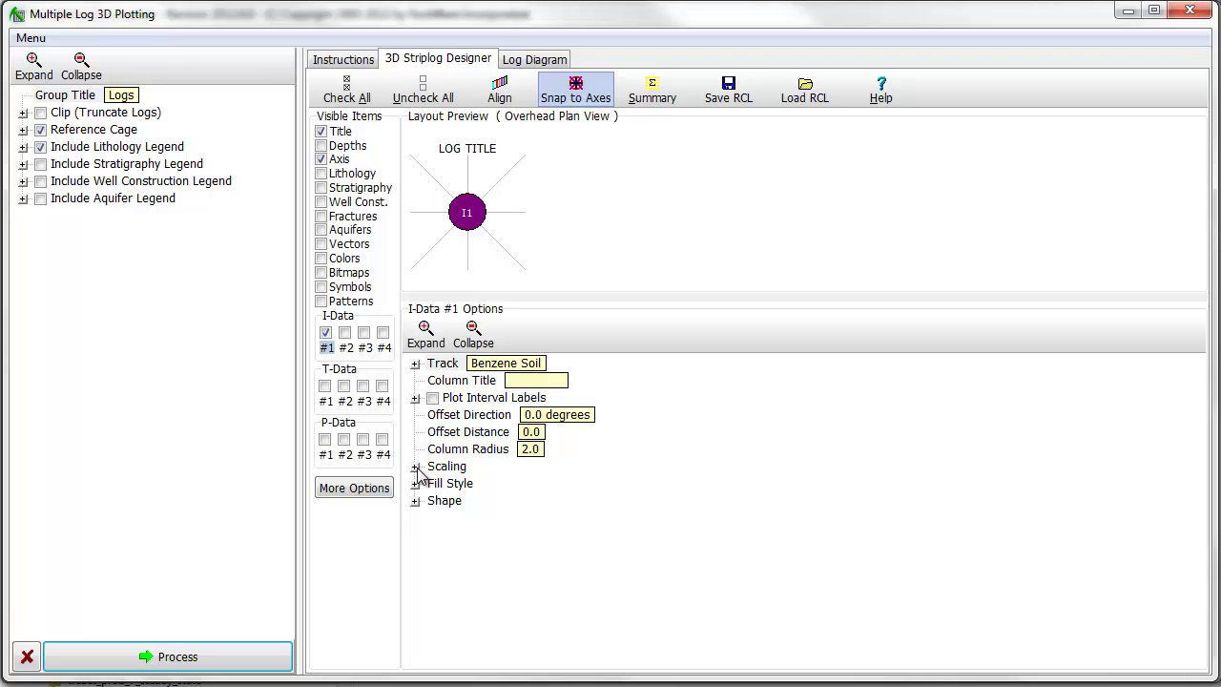
Step: Give the Benzene Soil track logarithmic scaling and a table-based fill style
click(414, 466)
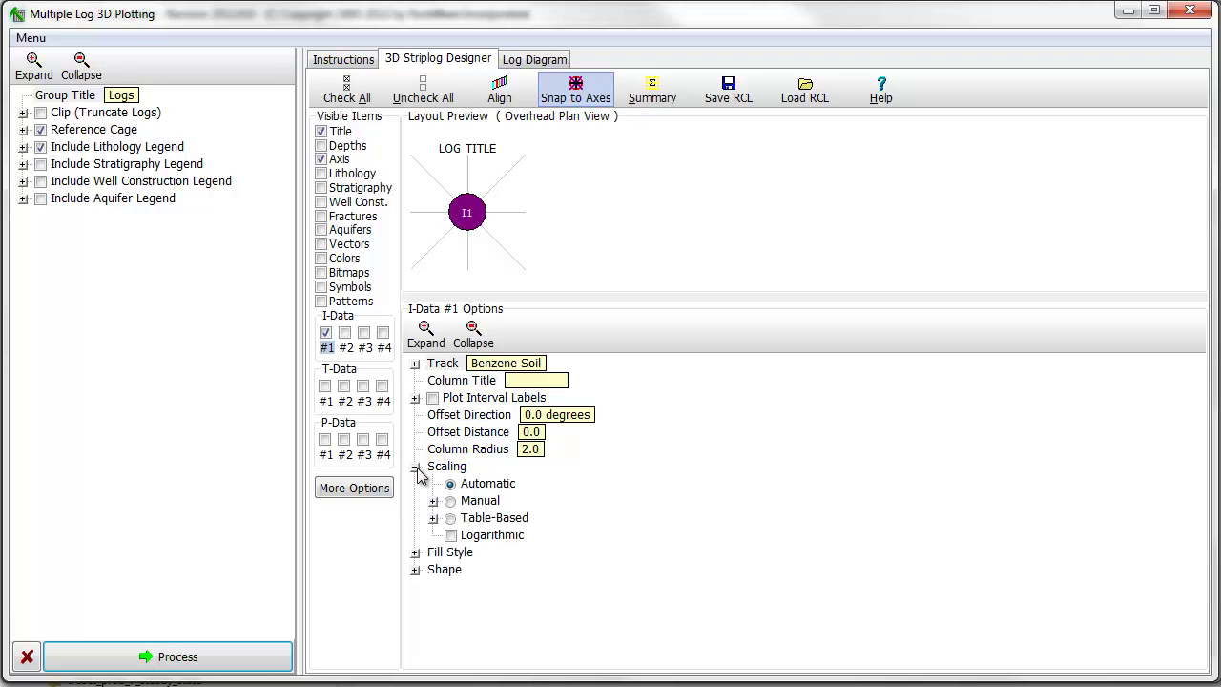
click(450, 535)
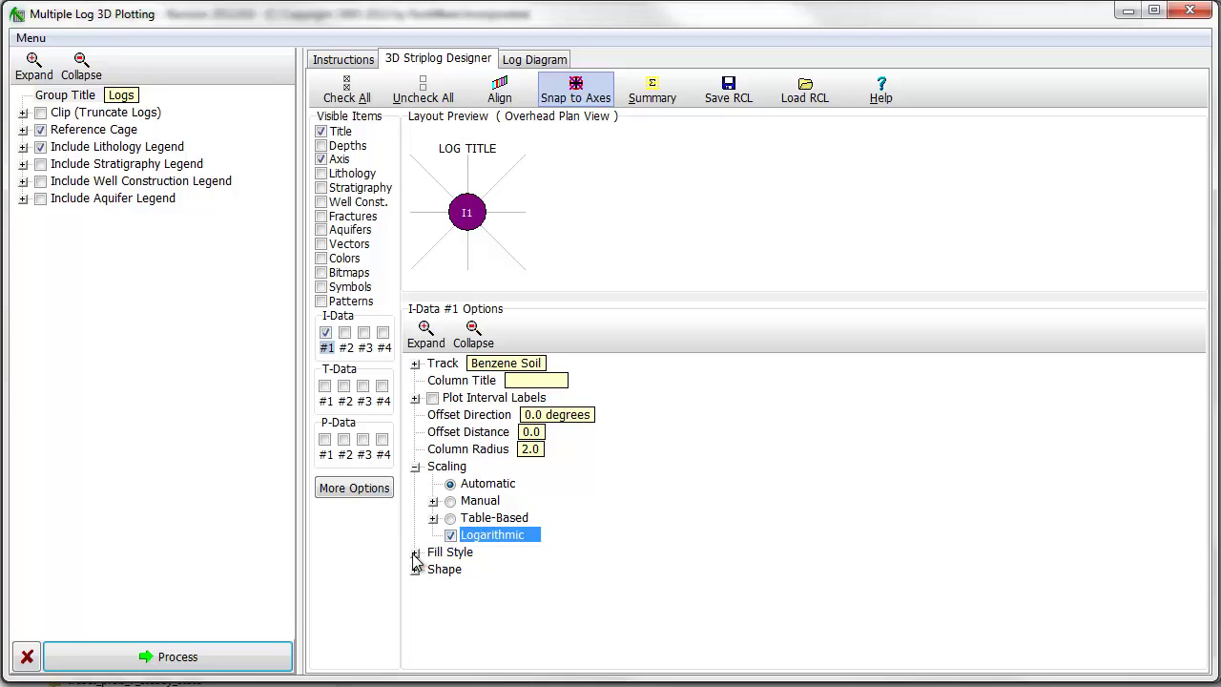
click(414, 553)
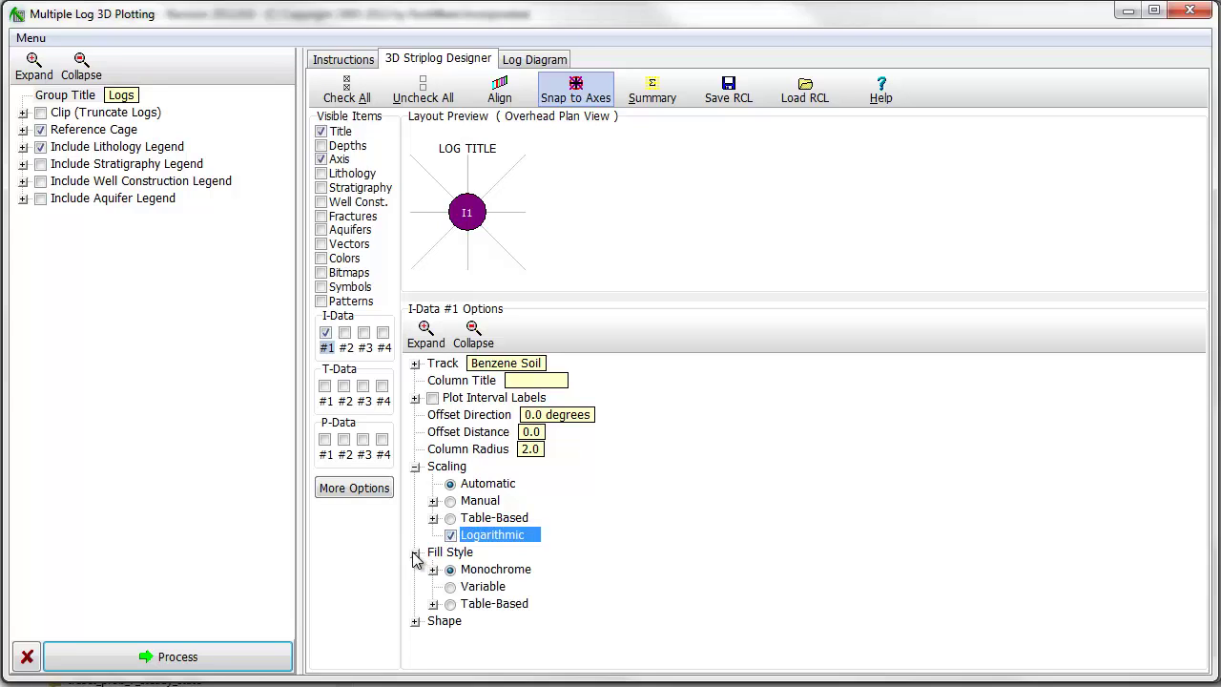
click(450, 604)
click(451, 605)
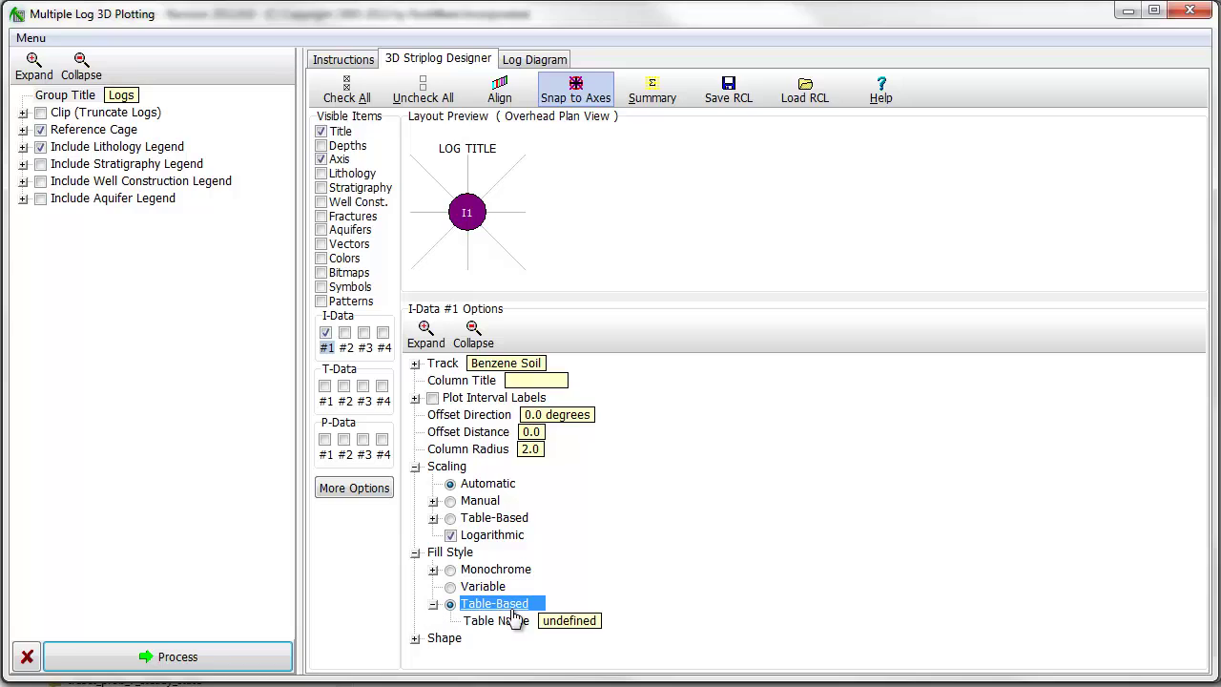
Step: Use the Benzene Soil colour table for the fill, keep cylinder shapes, and process the diagram
click(553, 621)
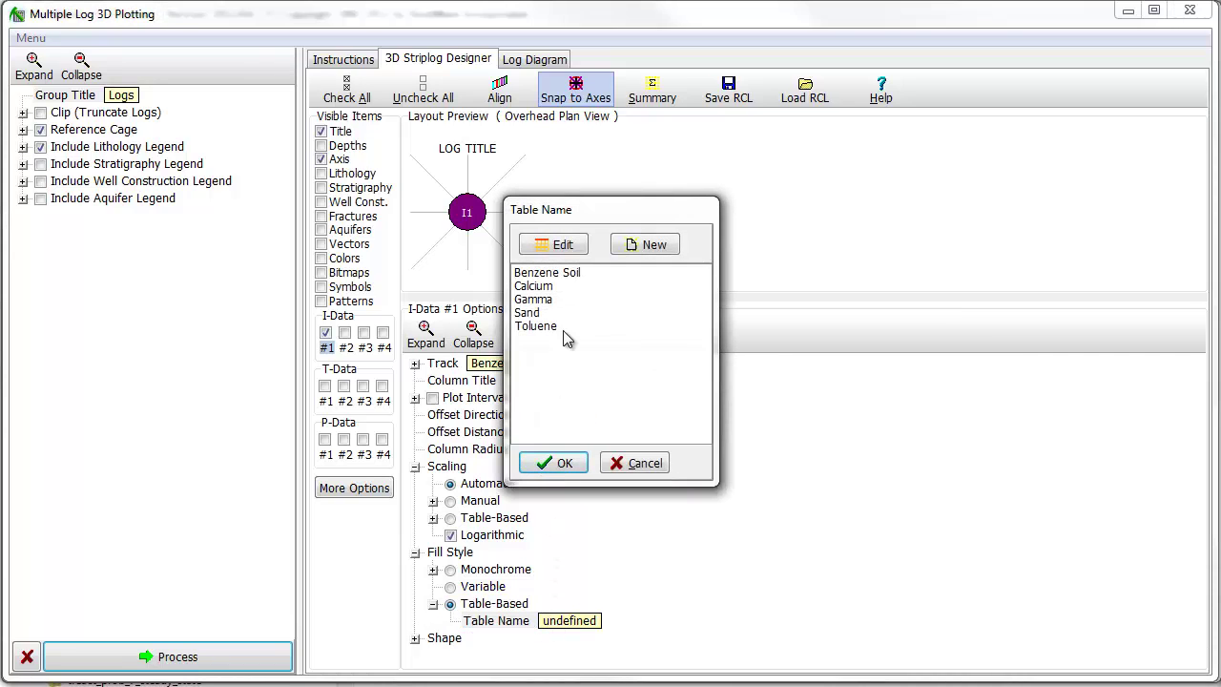
click(566, 273)
click(553, 244)
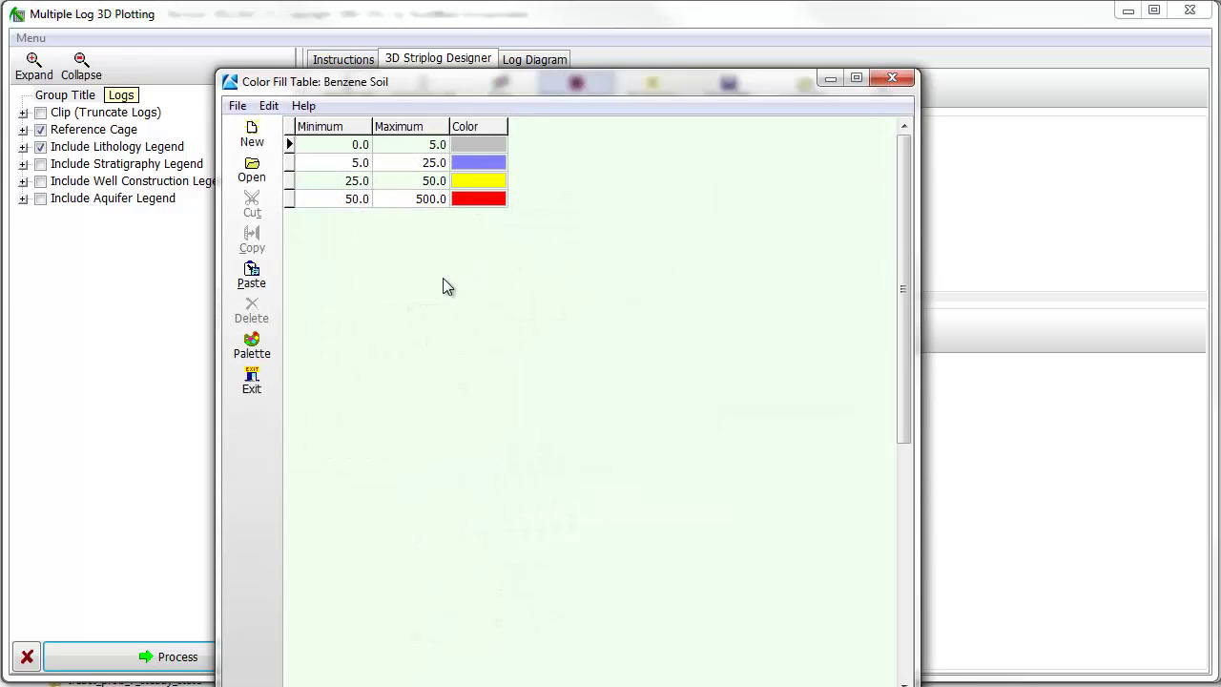
click(252, 381)
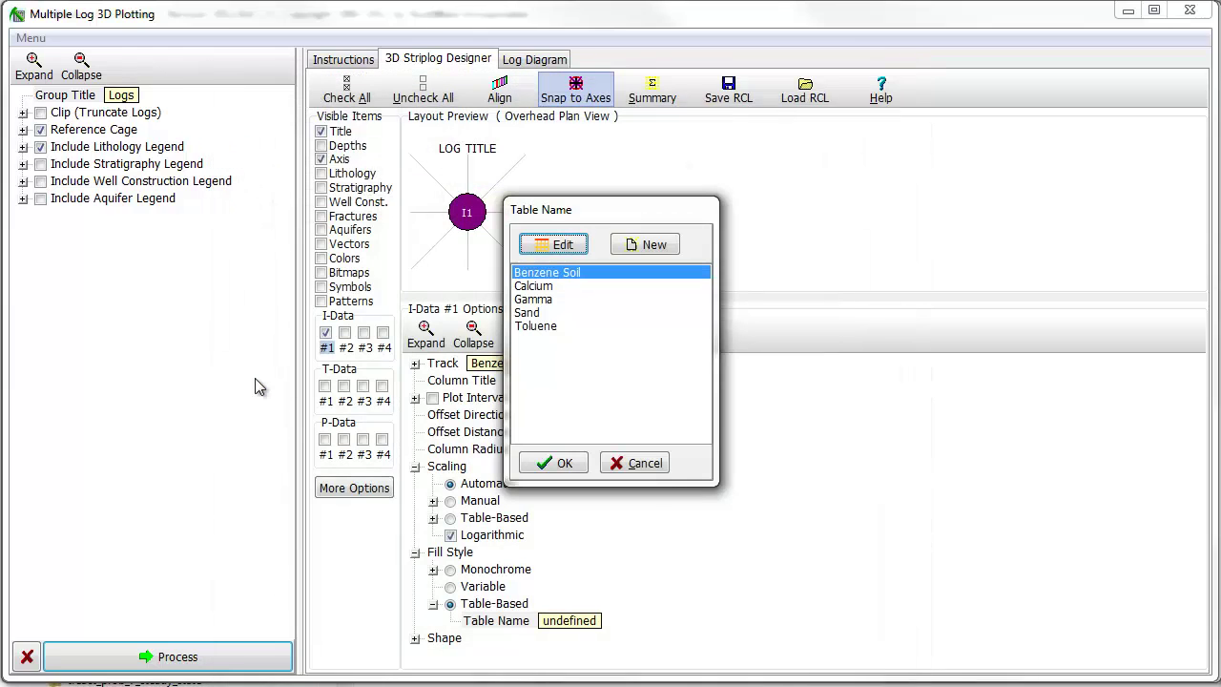
click(538, 458)
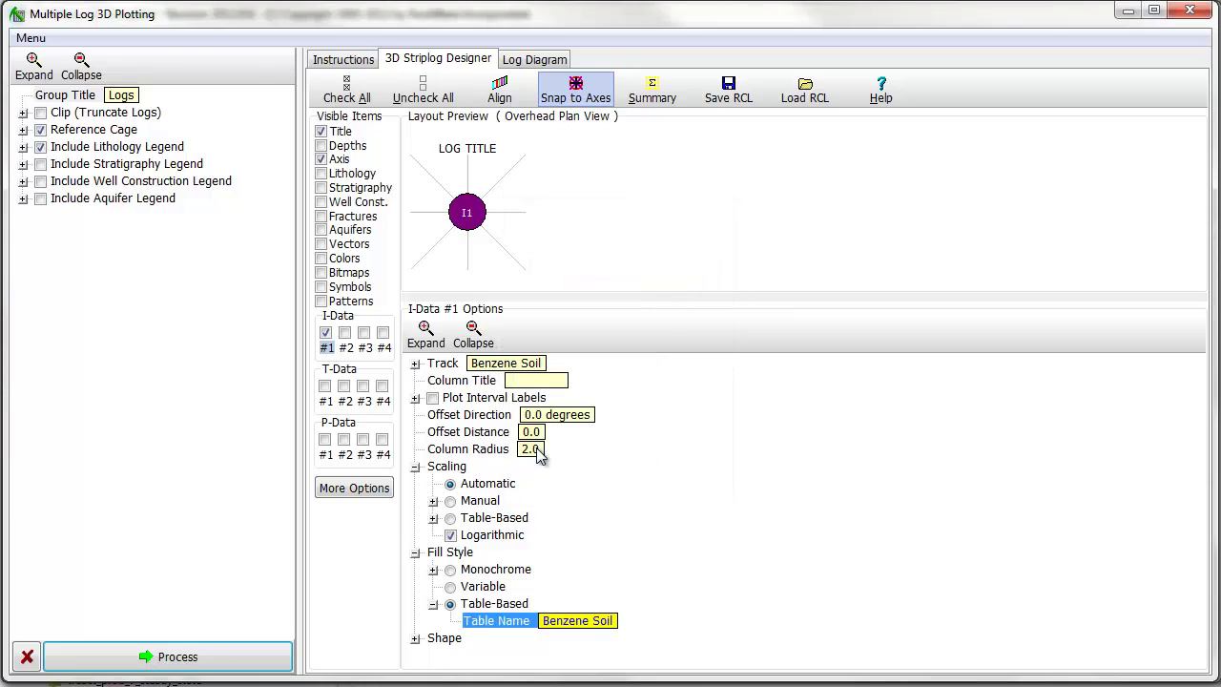
click(414, 638)
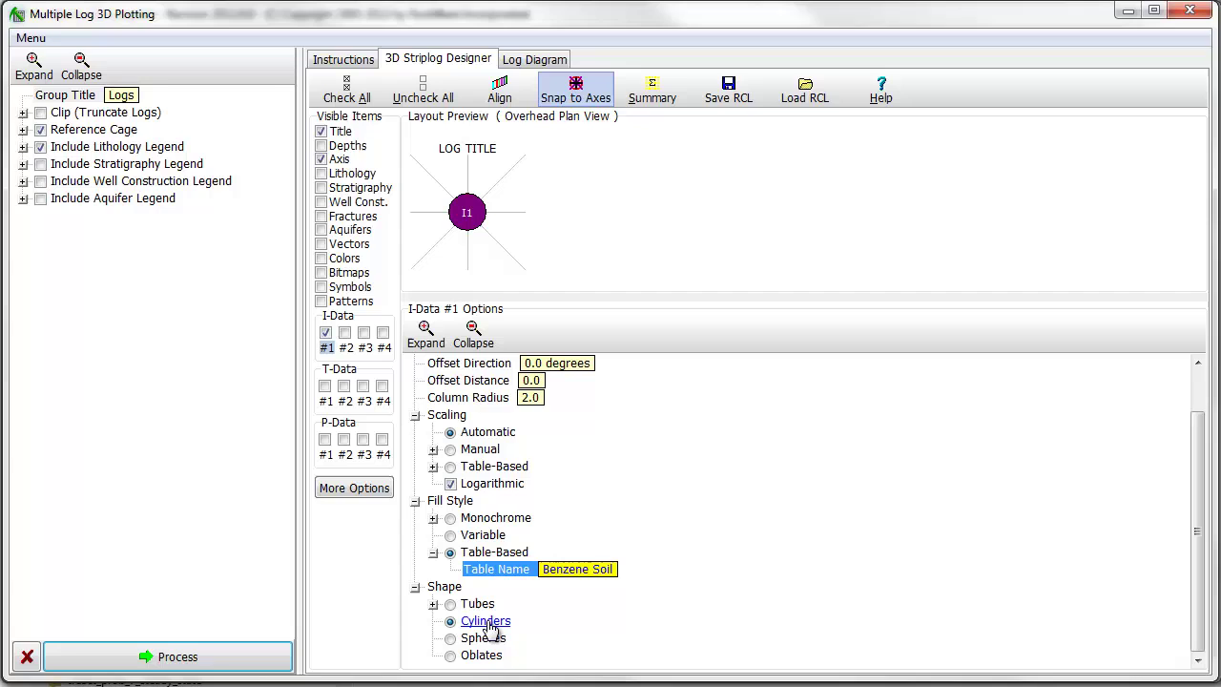
click(234, 658)
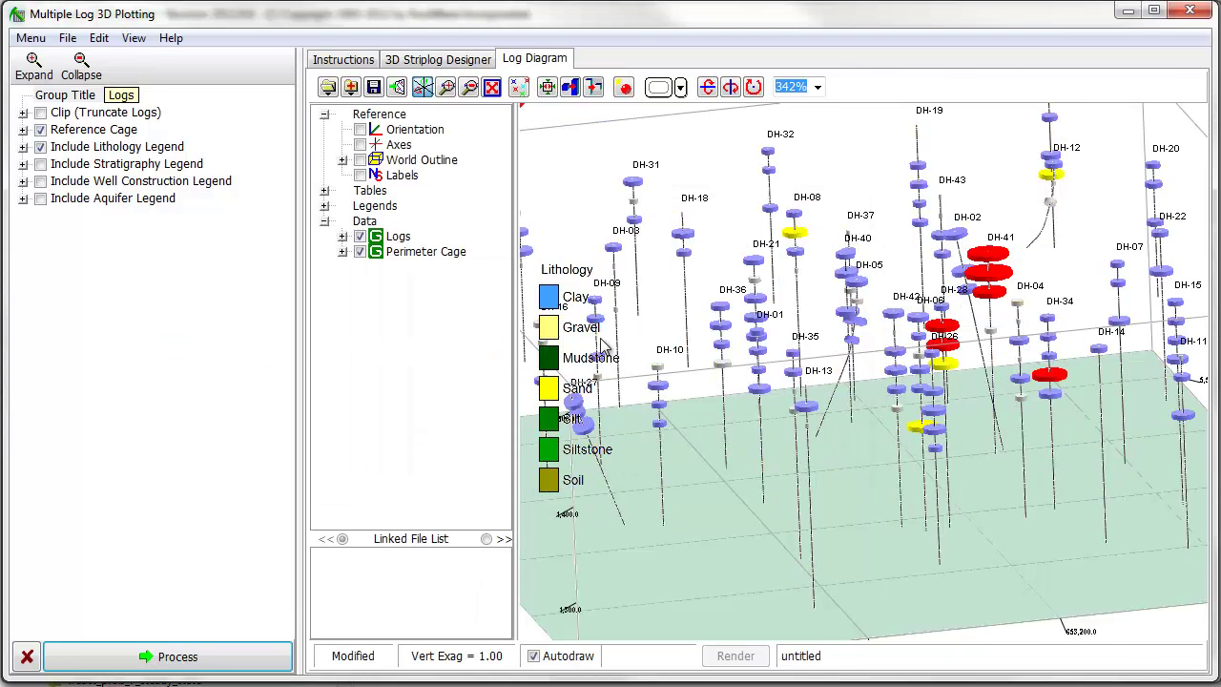
Step: Expand the Legends node in the diagram's item tree
click(324, 205)
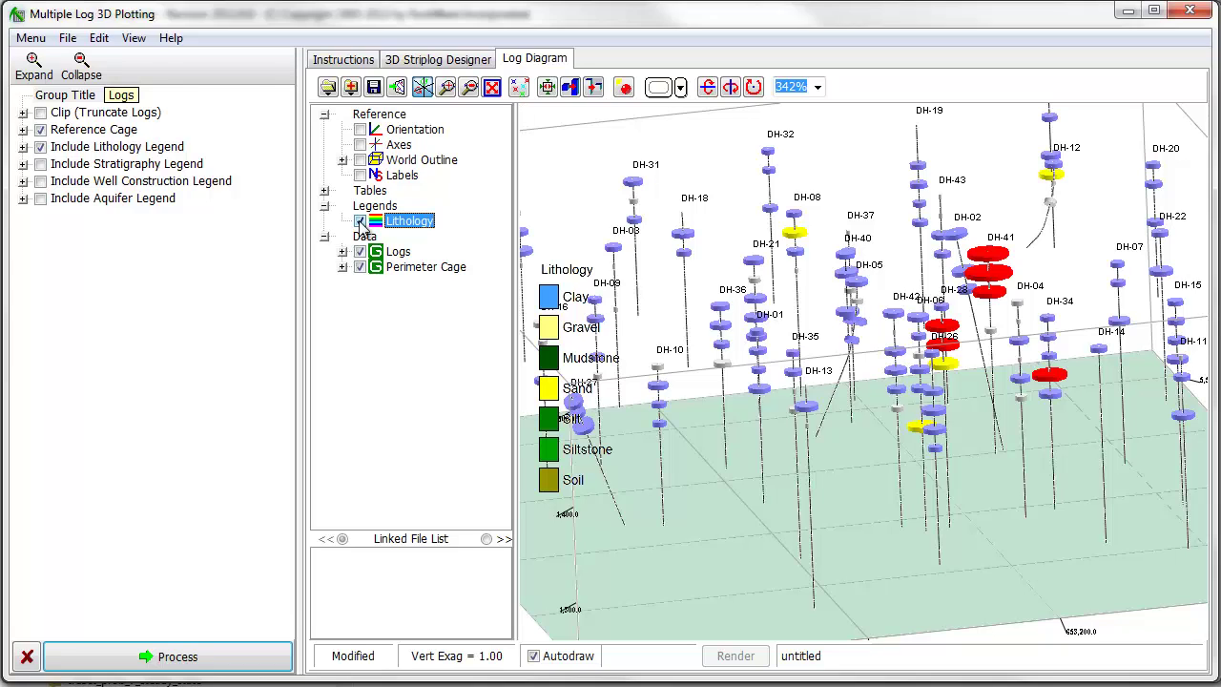
Step: Hide the Lithology legend and add a colour legend named 'Benzene (mg/l)'
click(360, 221)
click(352, 87)
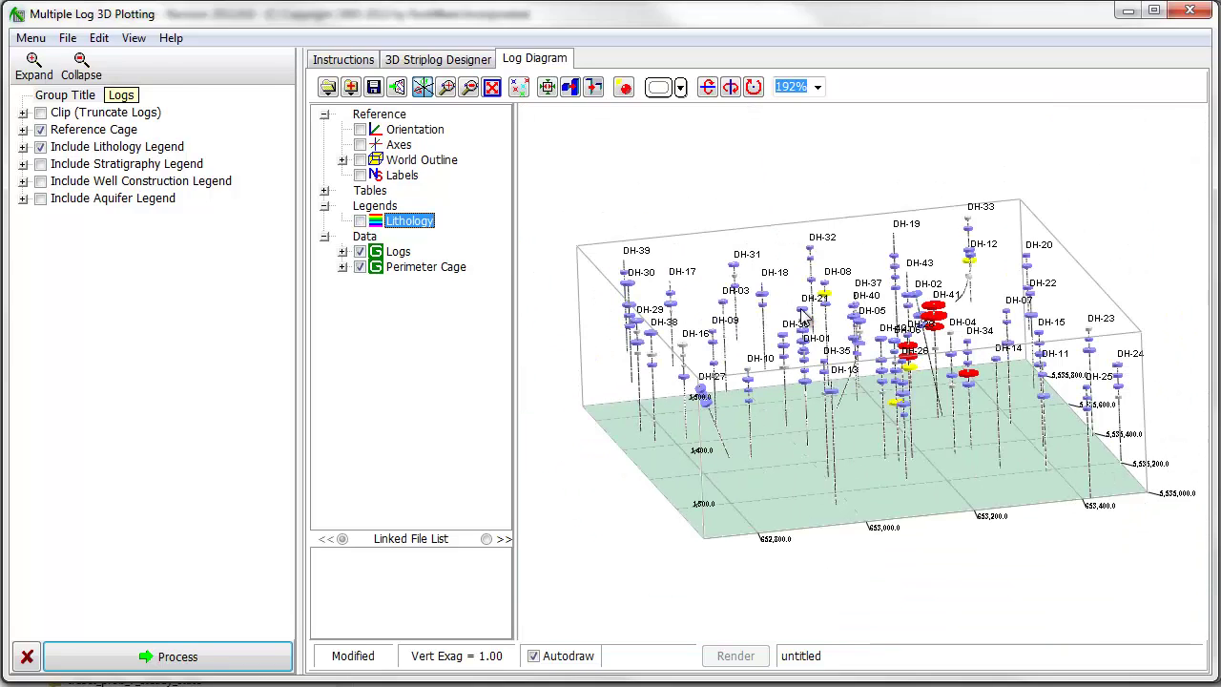
click(100, 38)
mouse_move(128, 99)
click(273, 109)
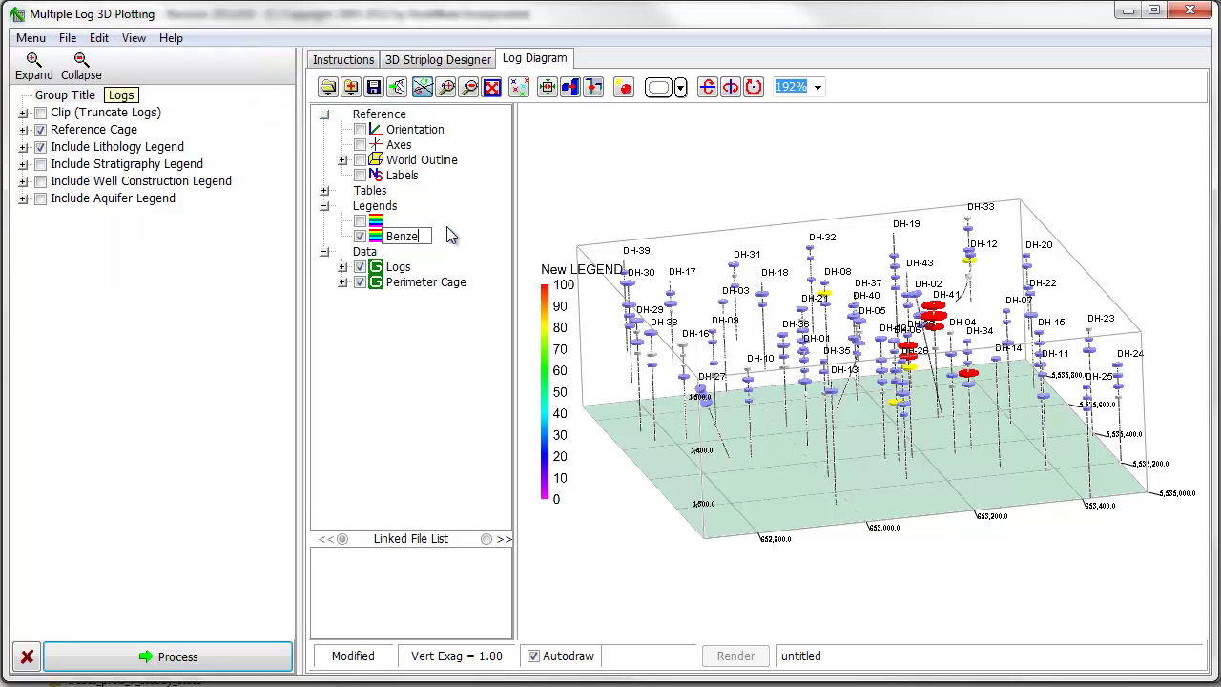
text(Benzene (mg/l))
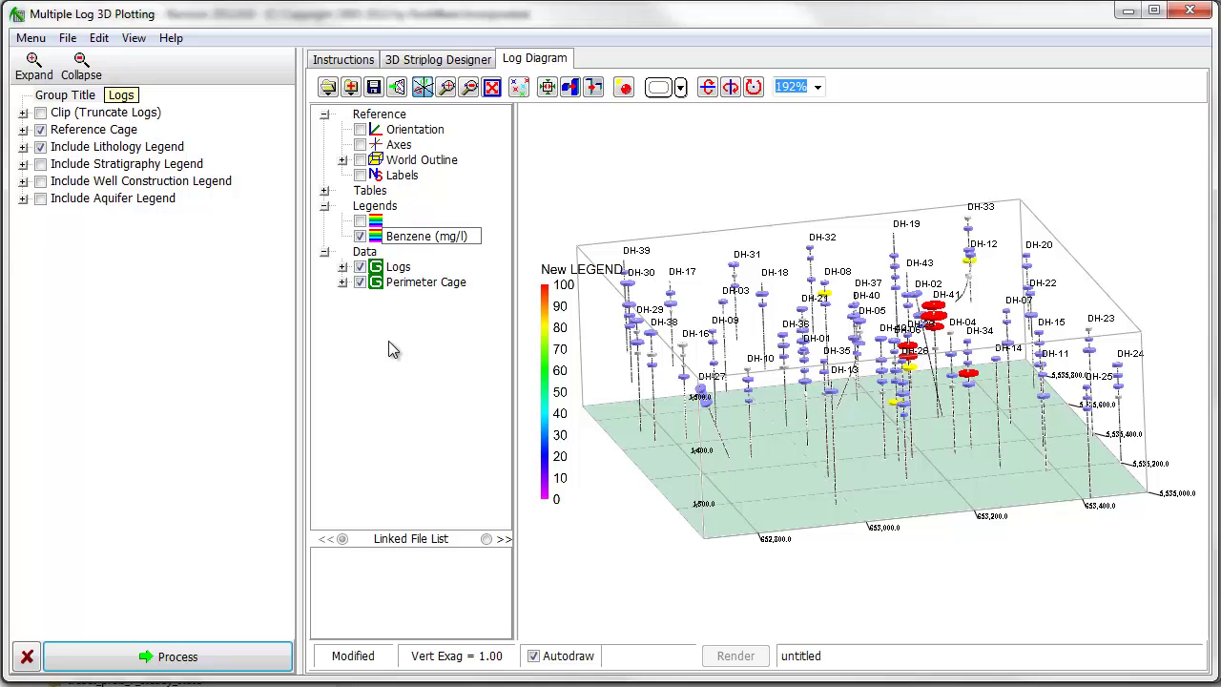
key(Return)
Step: Set the Benzene legend to use the Benzene Soil.tab colour table and apply it
right_click(408, 240)
click(456, 308)
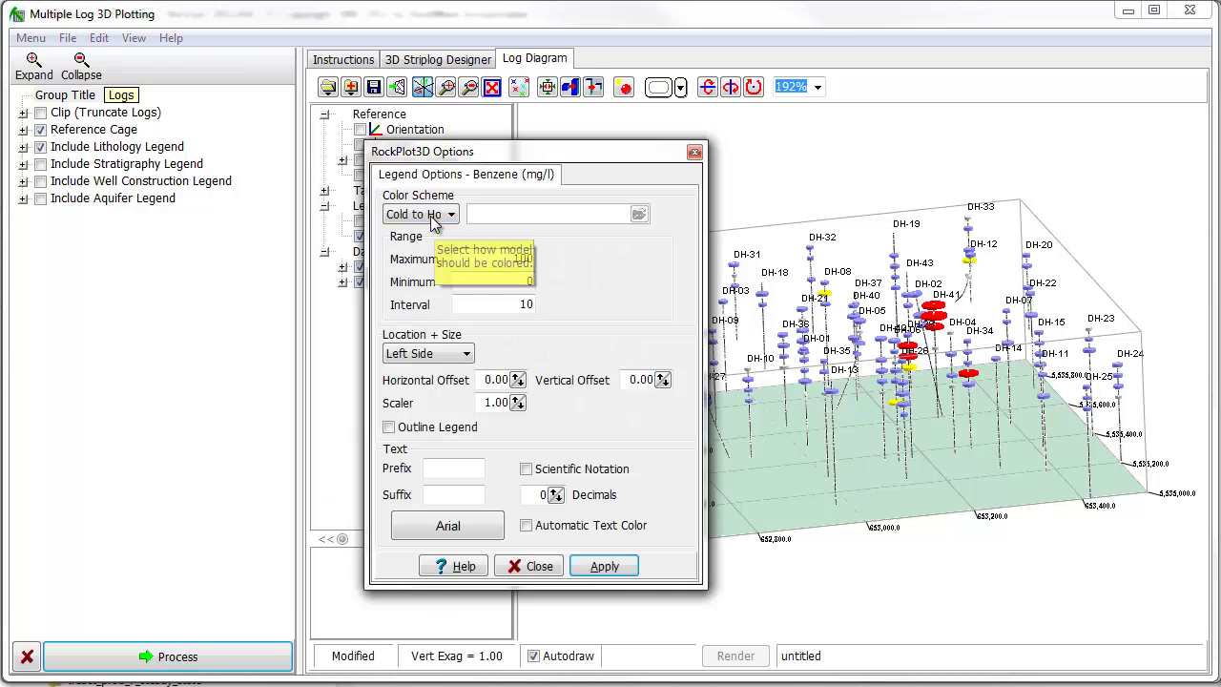
click(420, 214)
click(419, 273)
click(638, 214)
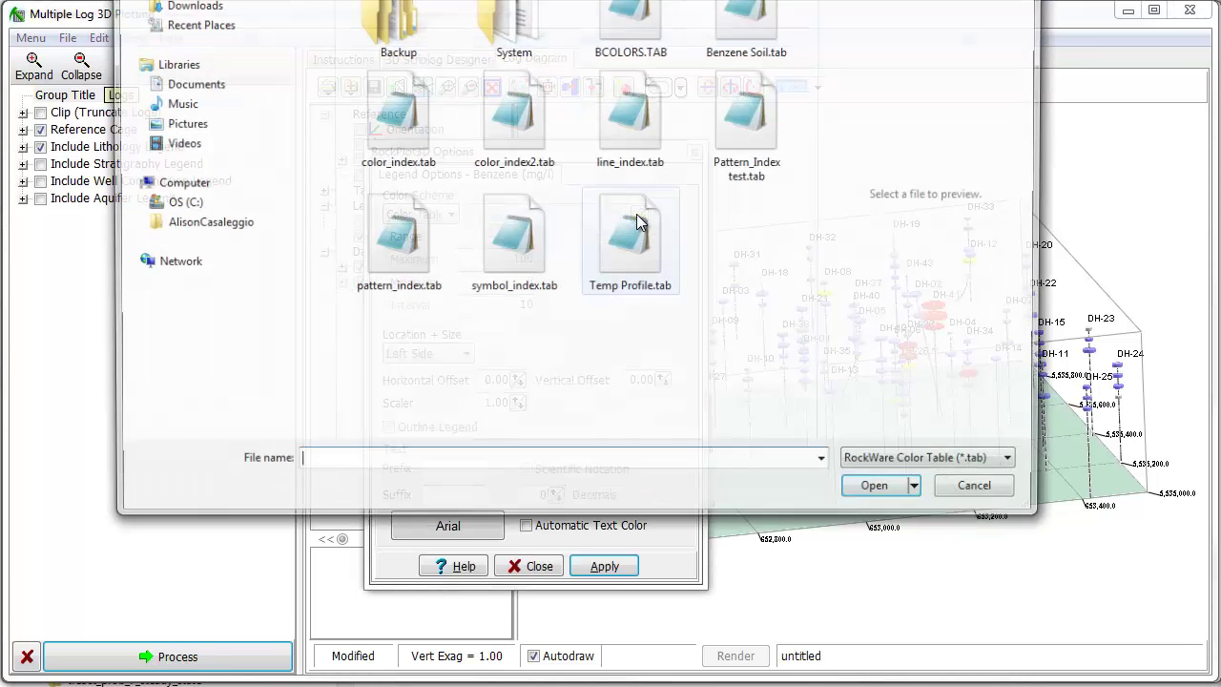
click(750, 23)
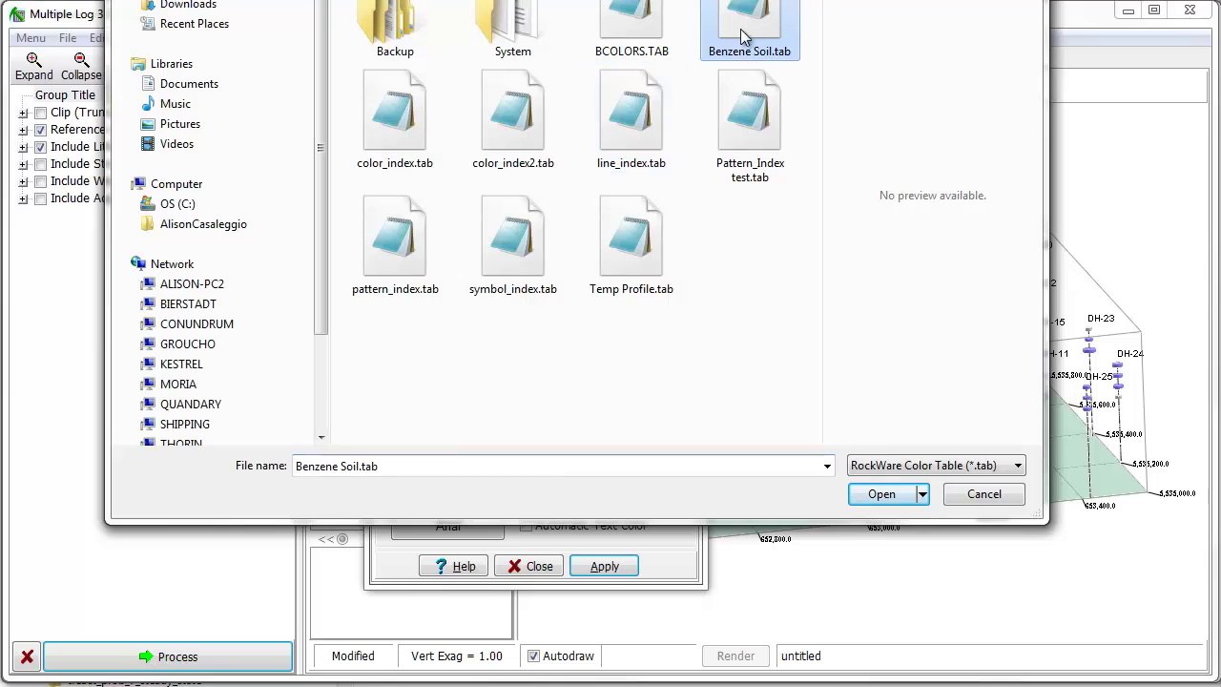
click(881, 494)
click(597, 569)
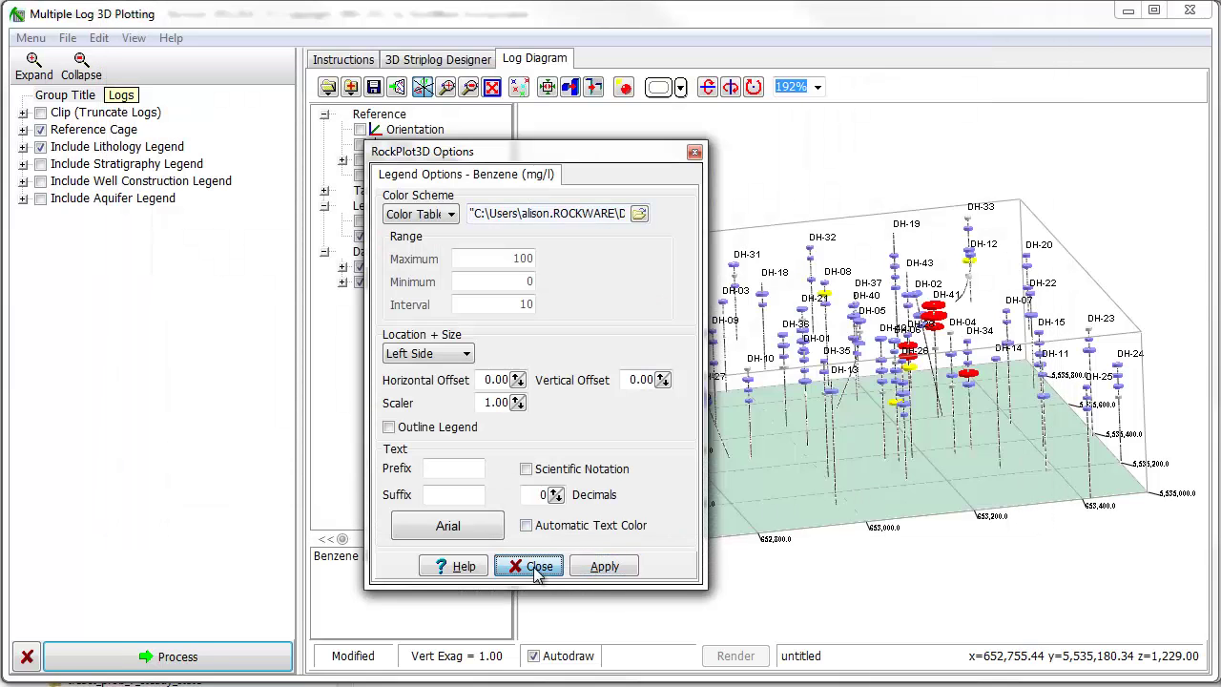
click(531, 567)
Step: Append groundwater elevations.r3dxml without saving first, then tilt and zoom to view the surface
click(66, 38)
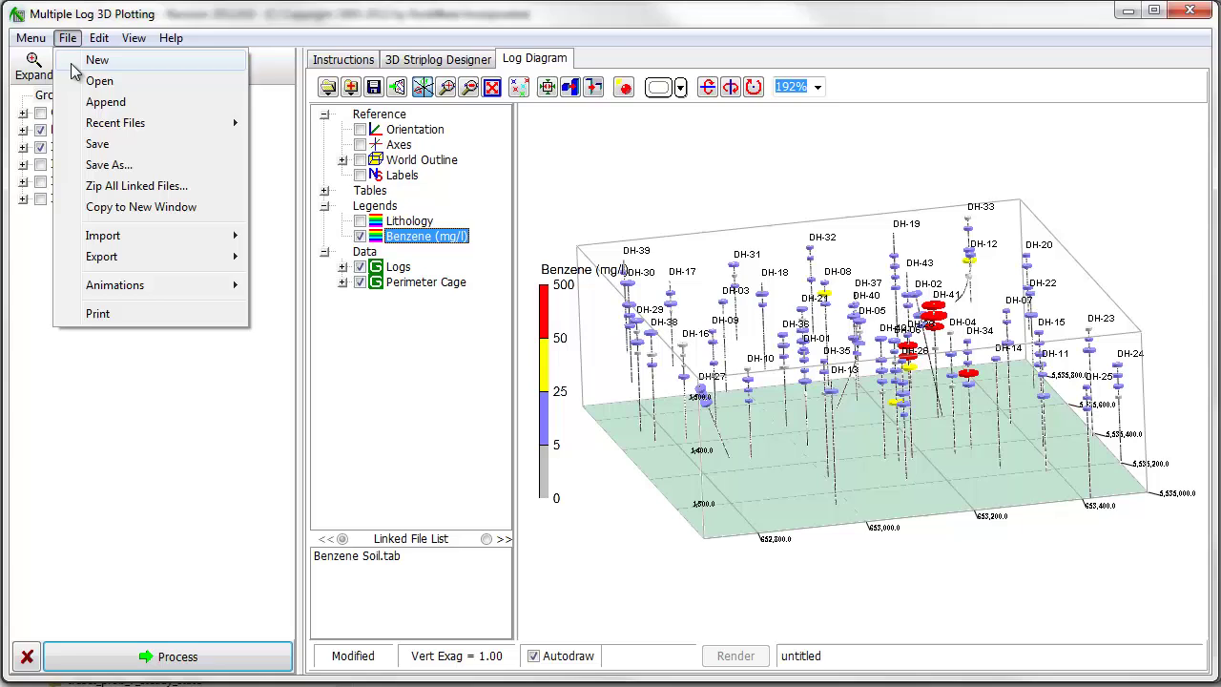
click(92, 94)
click(693, 340)
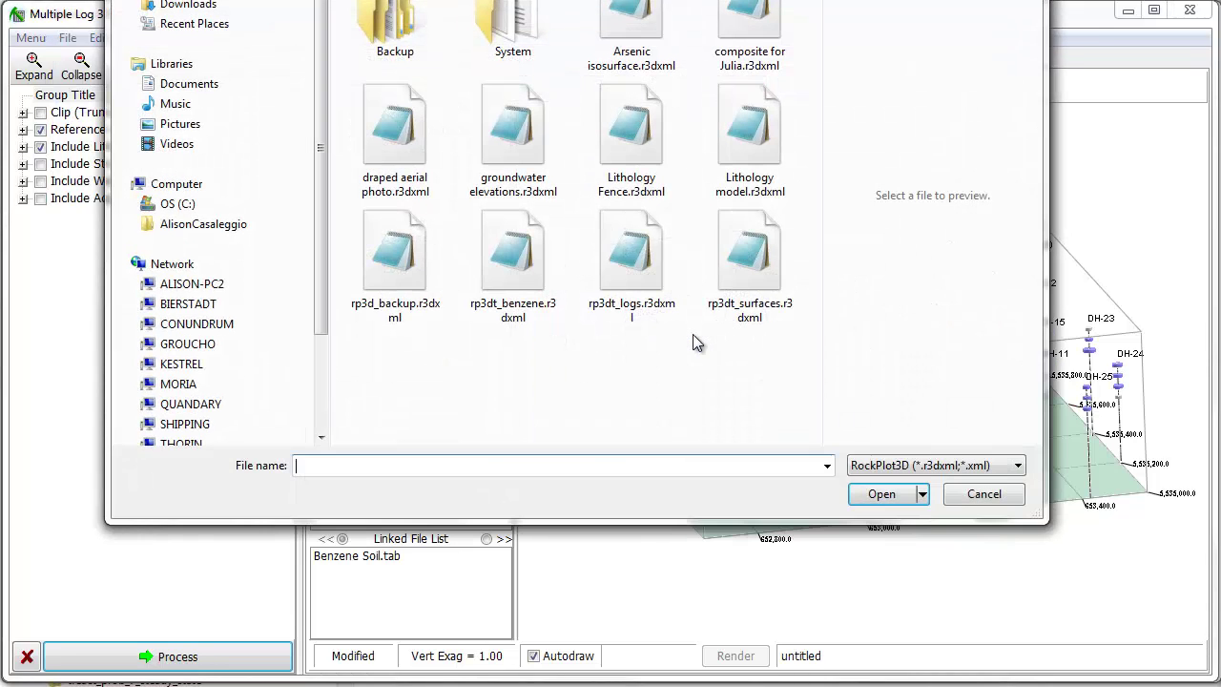
click(512, 136)
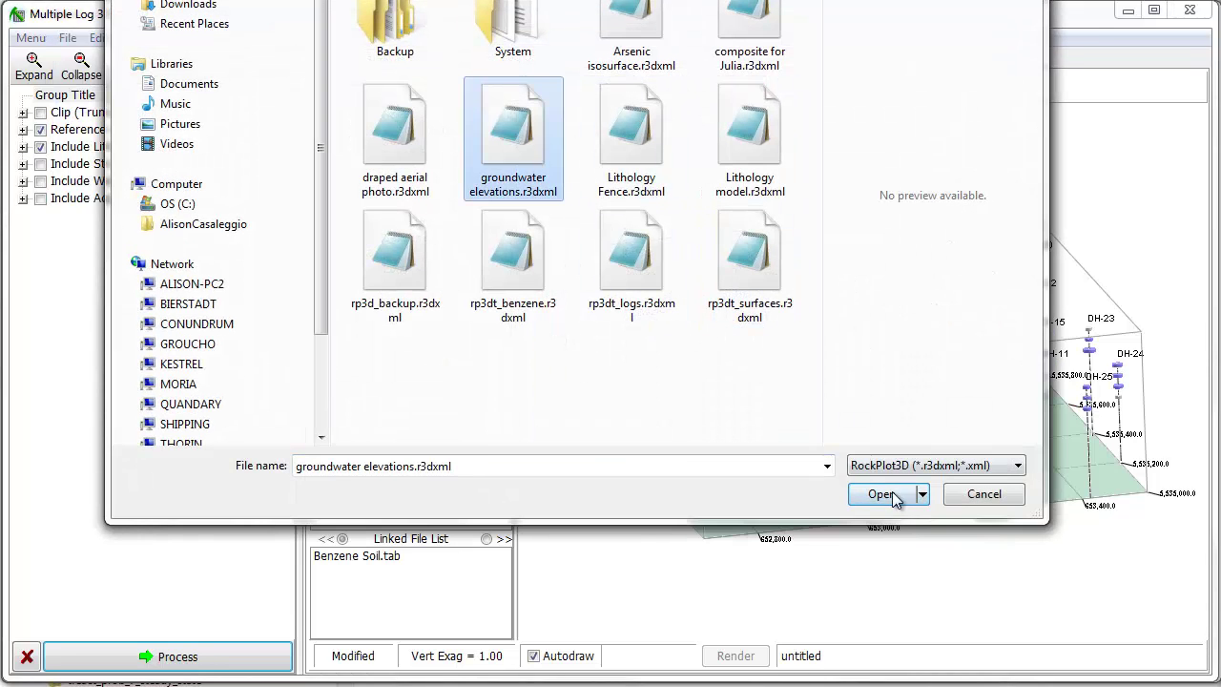
click(881, 493)
click(737, 336)
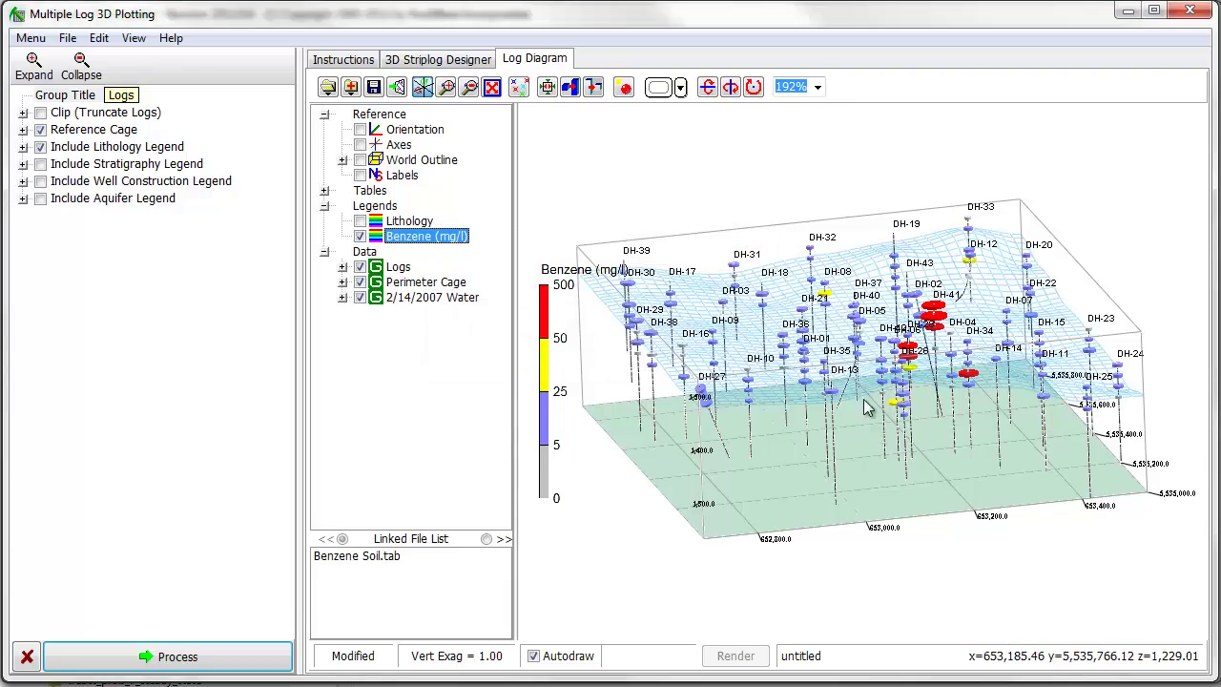
mouse_move(865, 407)
mouse_down()
mouse_move(866, 327)
mouse_move(866, 403)
mouse_move(851, 415)
mouse_up()
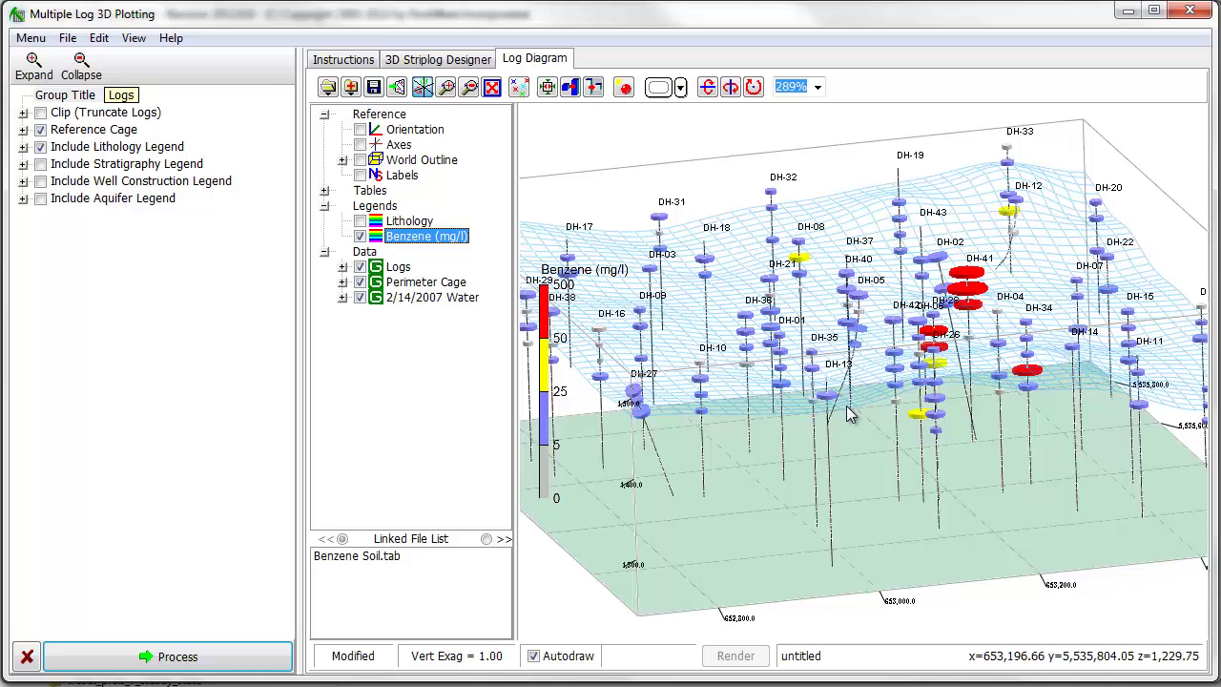